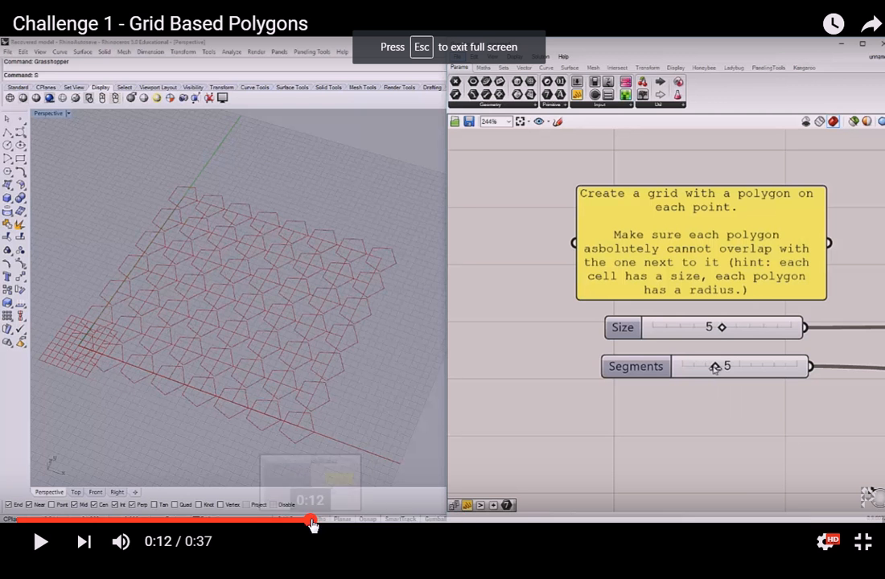
# Step: Watch the rest of the grid-based polygons challenge video and leave full-screen playback
pyautogui.click(38, 543)
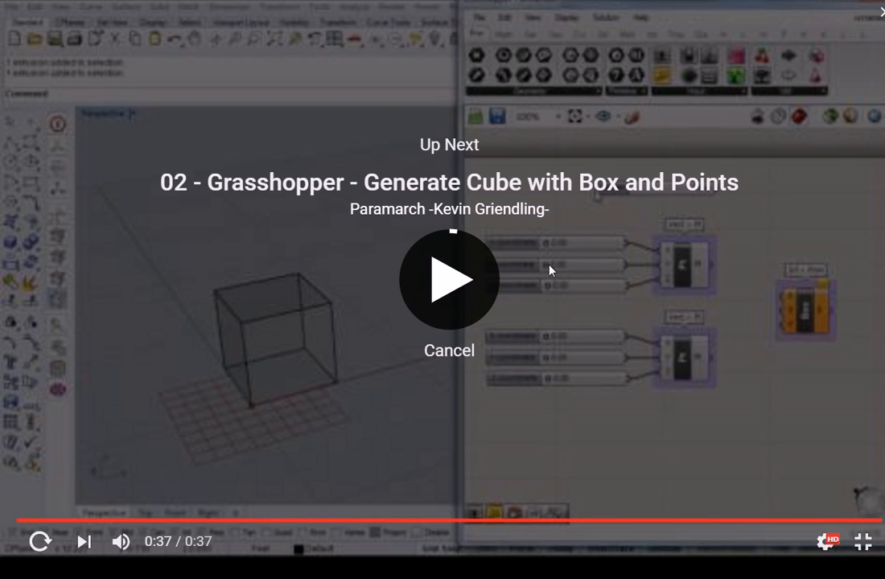
pyautogui.press('Escape')
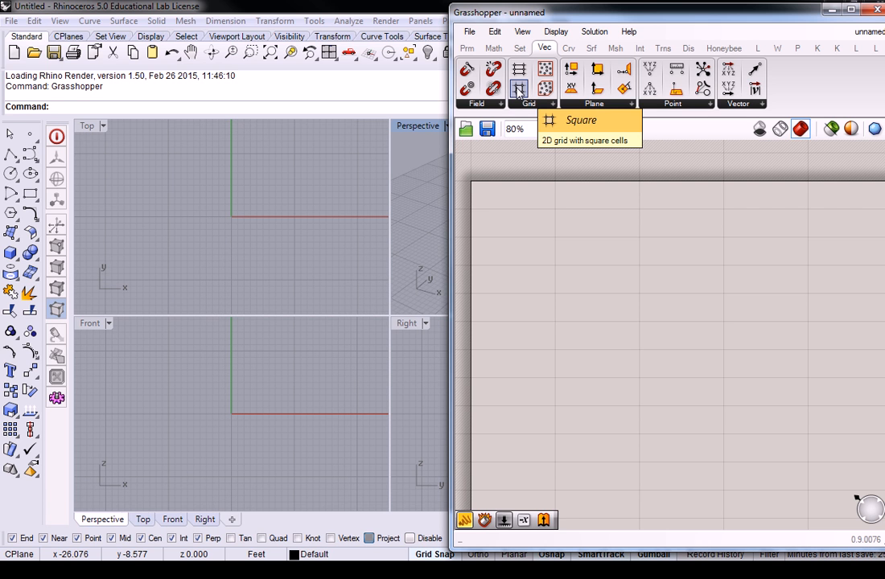
# Step: Place a Square grid component on the canvas and put it in a group labelled "Vect > Grid"
pyautogui.moveTo(518, 90); pyautogui.dragTo(702, 336)
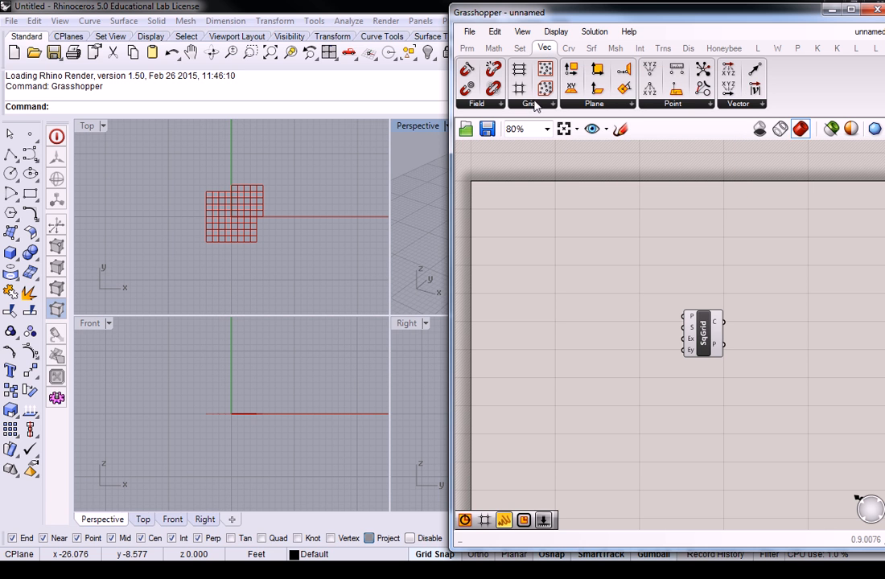
pyautogui.click(702, 342)
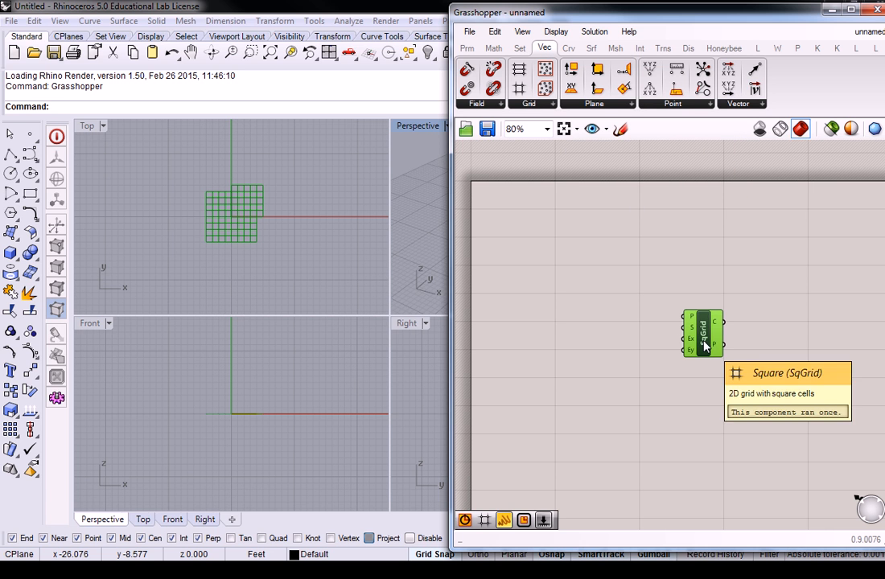
pyautogui.hotkey('ctrl', 'g')
pyautogui.click(613, 282)
pyautogui.rightClick(702, 309)
pyautogui.write('Vect > Grid')
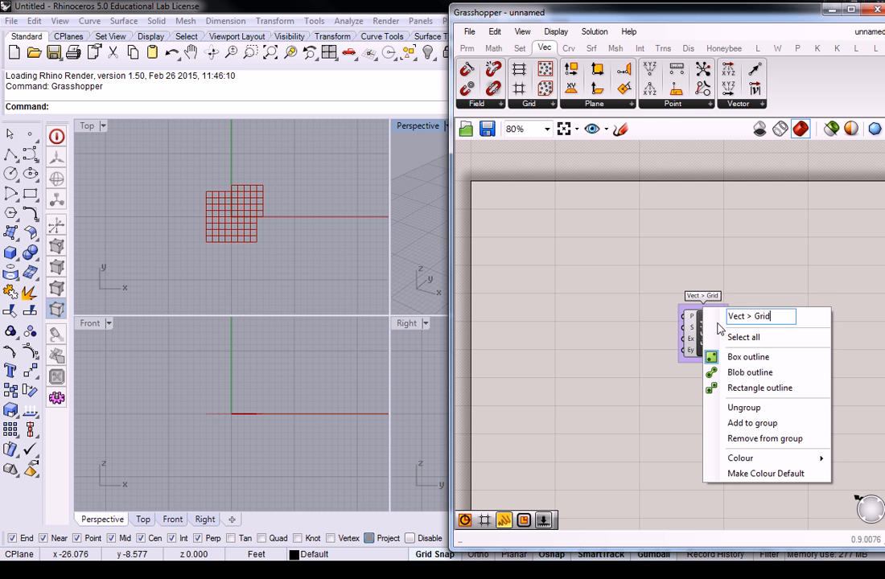
pyautogui.press('Return')
# Step: Add a Polygon component and place it to the right of the square grid component
pyautogui.moveTo(833, 293); pyautogui.dragTo(773, 277, button='right')
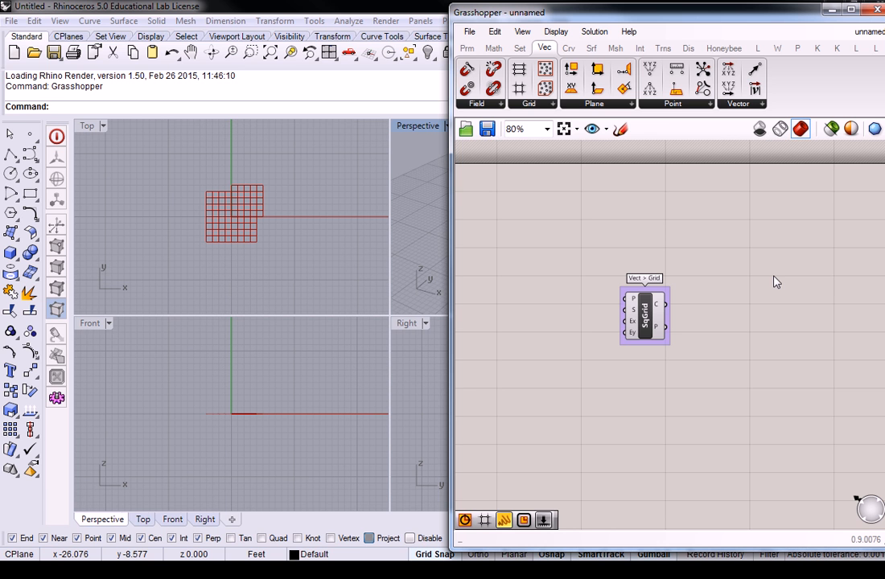
pyautogui.click(568, 49)
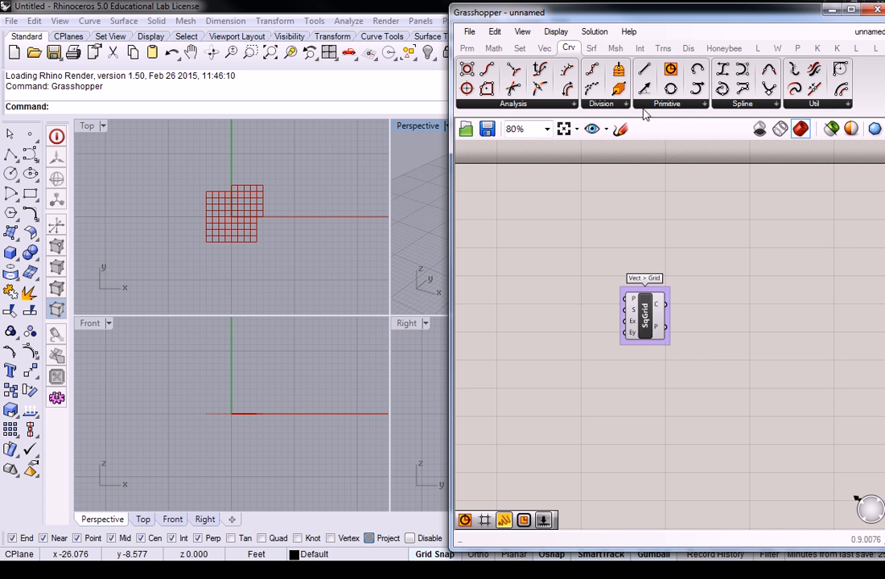
pyautogui.click(680, 108)
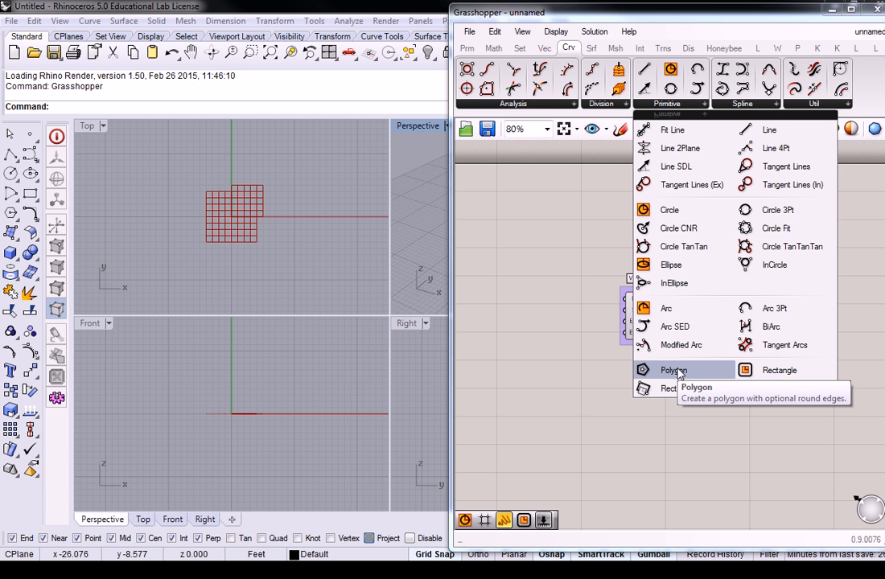
pyautogui.doubleClick(713, 434)
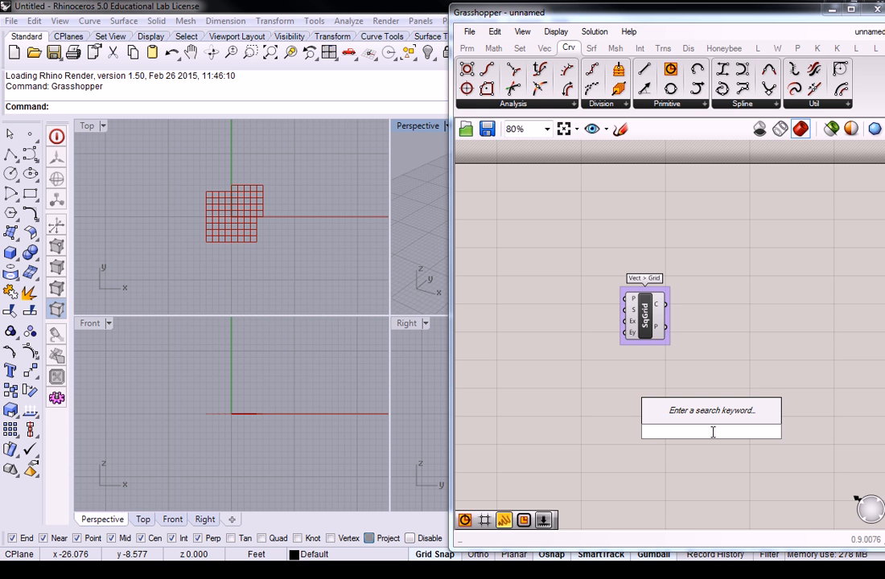
pyautogui.write('polygon')
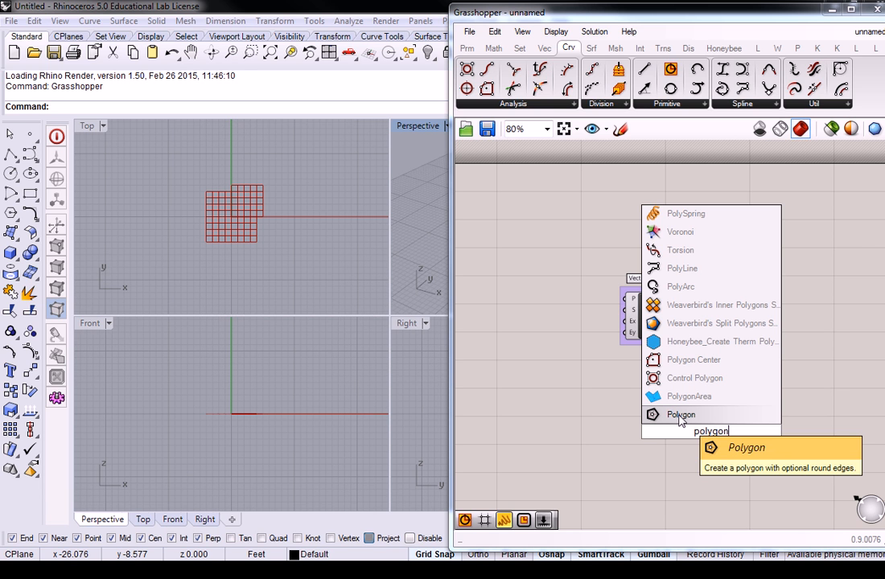
pyautogui.click(679, 418)
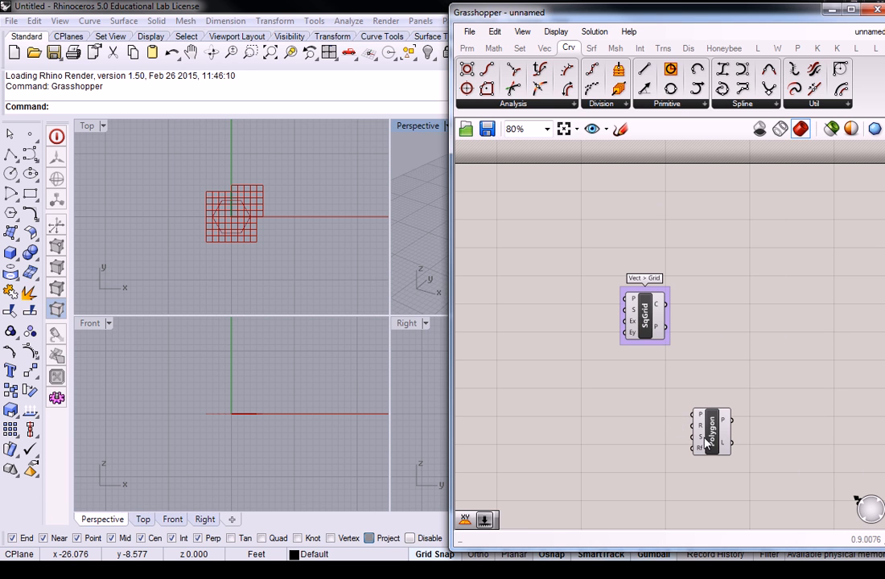
pyautogui.moveTo(709, 444); pyautogui.dragTo(770, 339)
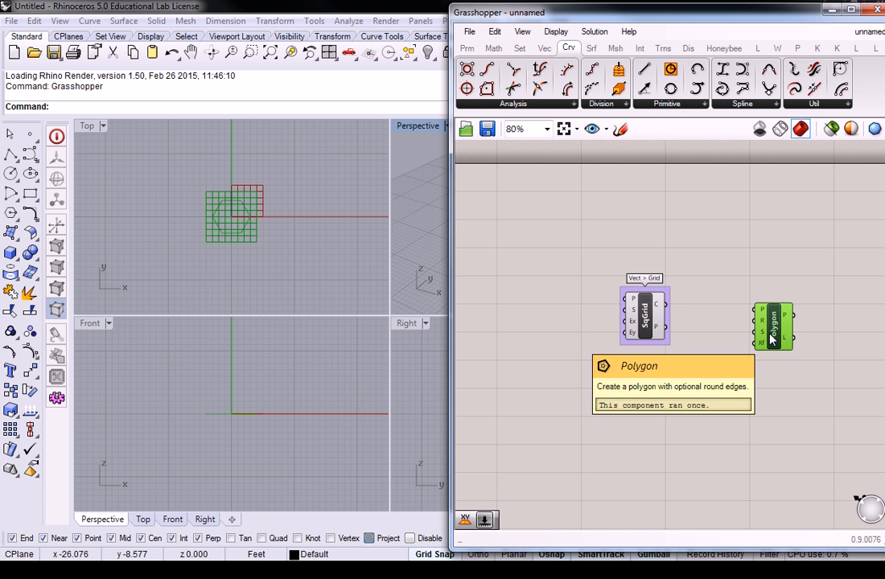
# Step: Put the Polygon component in its own group labelled "Crv > Prim"
pyautogui.click(770, 283)
pyautogui.rightClick(774, 304)
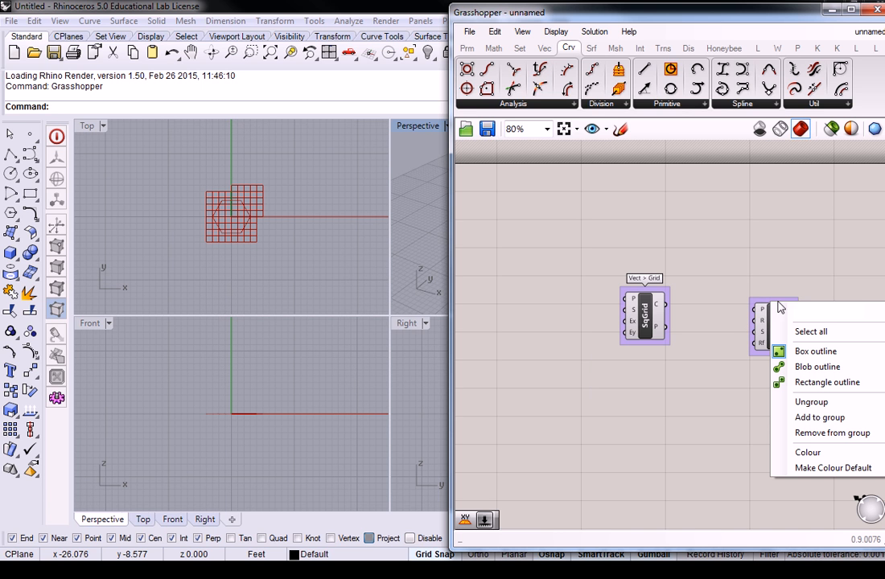
pyautogui.write('Crv > Prim')
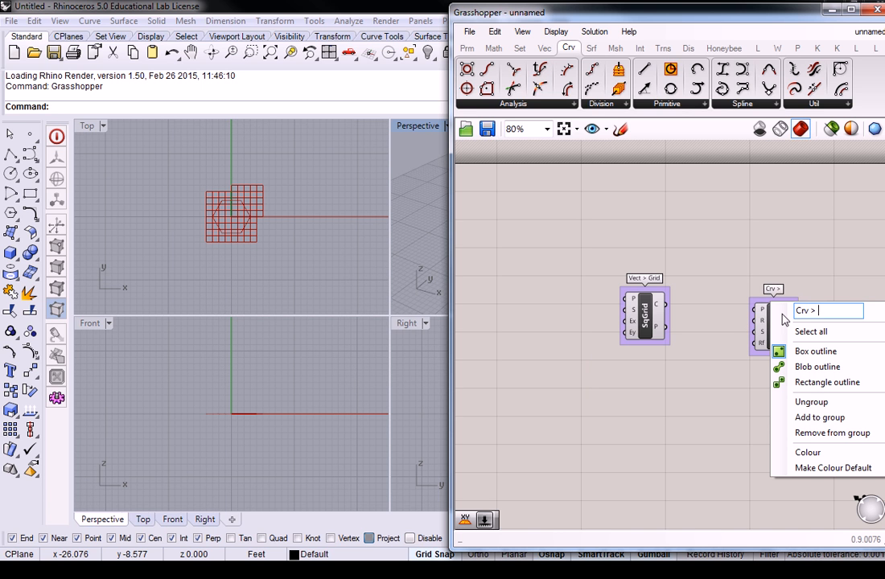
pyautogui.press('Return')
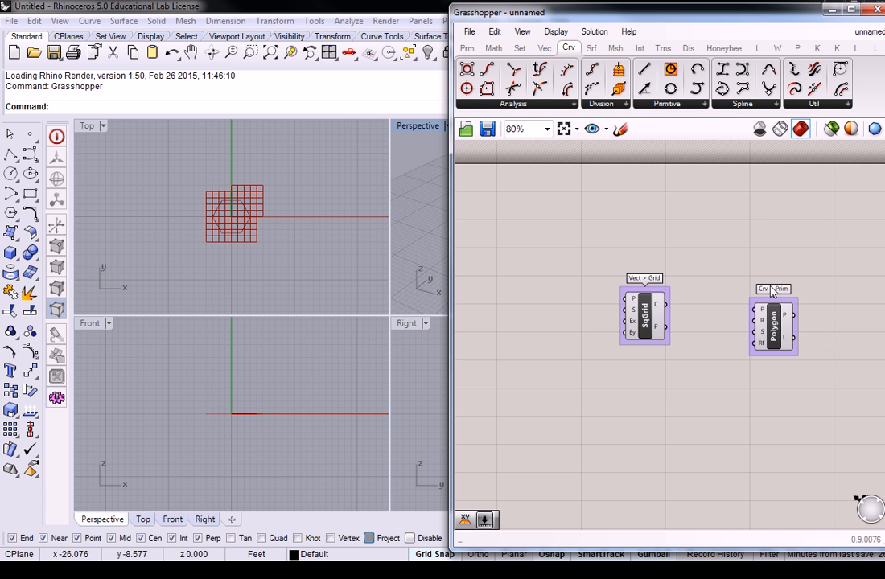
# Step: Reposition the Polygon component farther to the right of the square grid component and slightly higher than it
pyautogui.moveTo(769, 285); pyautogui.dragTo(675, 283, button='right')
pyautogui.moveTo(684, 318)
pyautogui.mouseDown()
pyautogui.moveTo(681, 298)
pyautogui.moveTo(681, 306)
pyautogui.mouseUp()
pyautogui.click(588, 298)
pyautogui.scroll(3, 587, 304)
pyautogui.moveTo(589, 305); pyautogui.dragTo(638, 315, button='right')
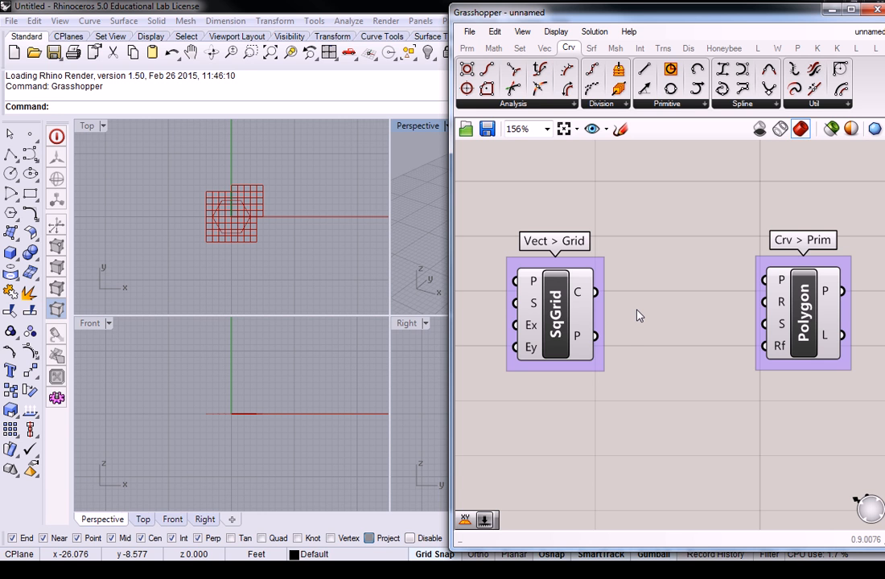
pyautogui.moveTo(781, 291)
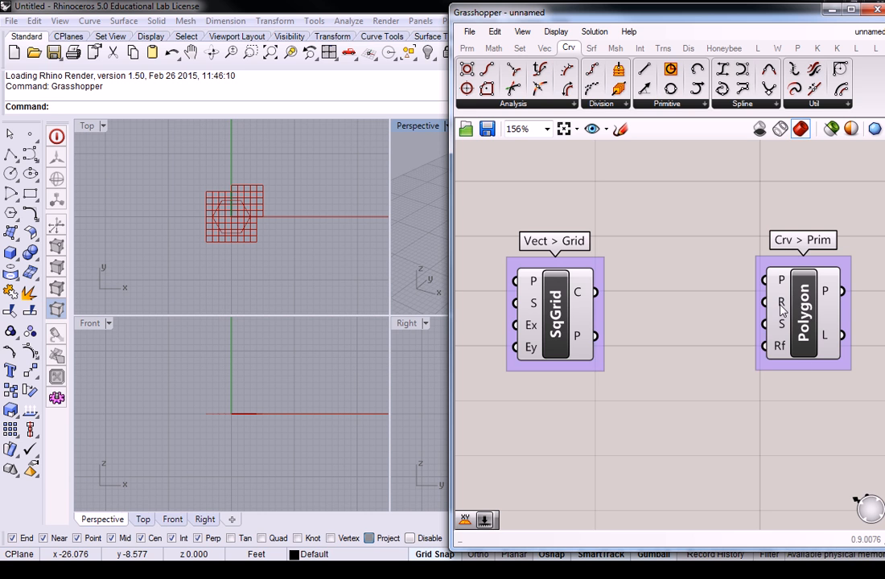
pyautogui.moveTo(781, 311)
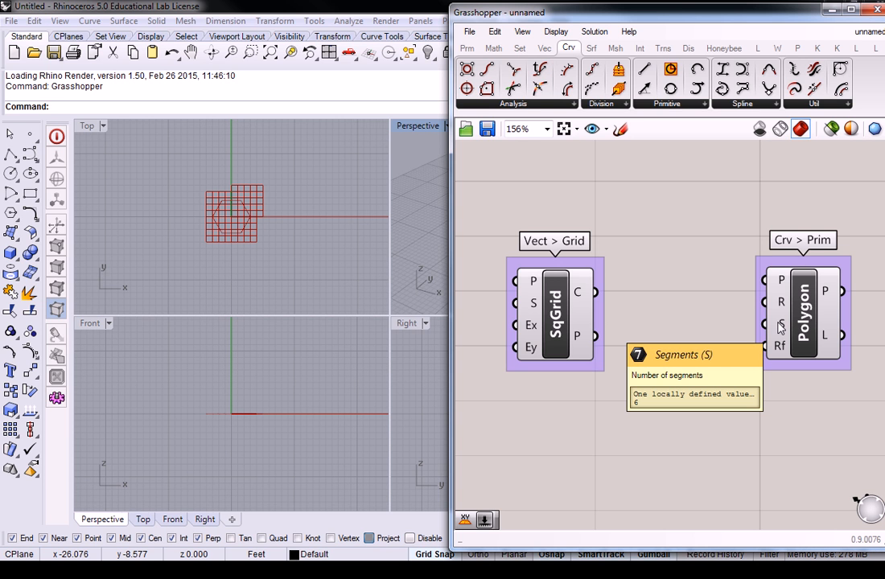
pyautogui.moveTo(787, 353)
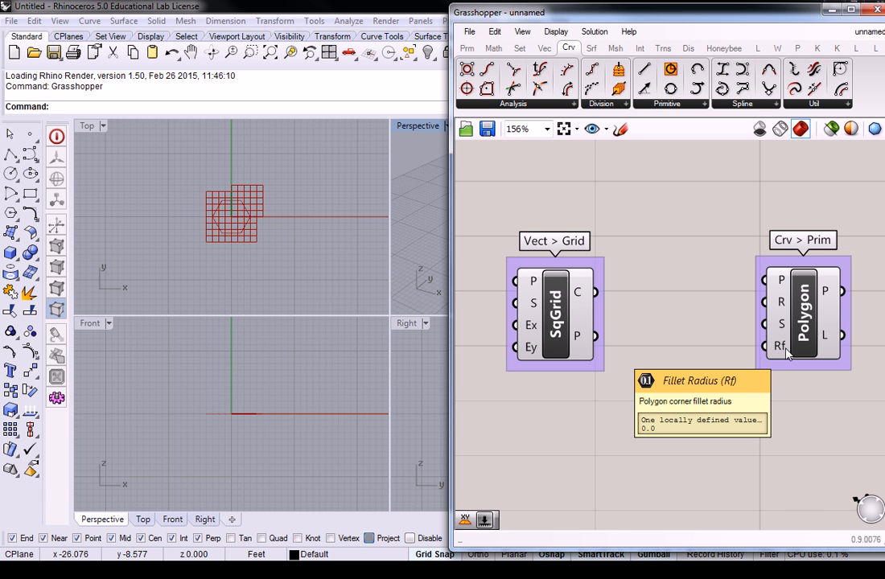
pyautogui.moveTo(805, 334); pyautogui.dragTo(827, 229)
pyautogui.moveTo(720, 255); pyautogui.dragTo(725, 292, button='right')
pyautogui.scroll(-2, 693, 281)
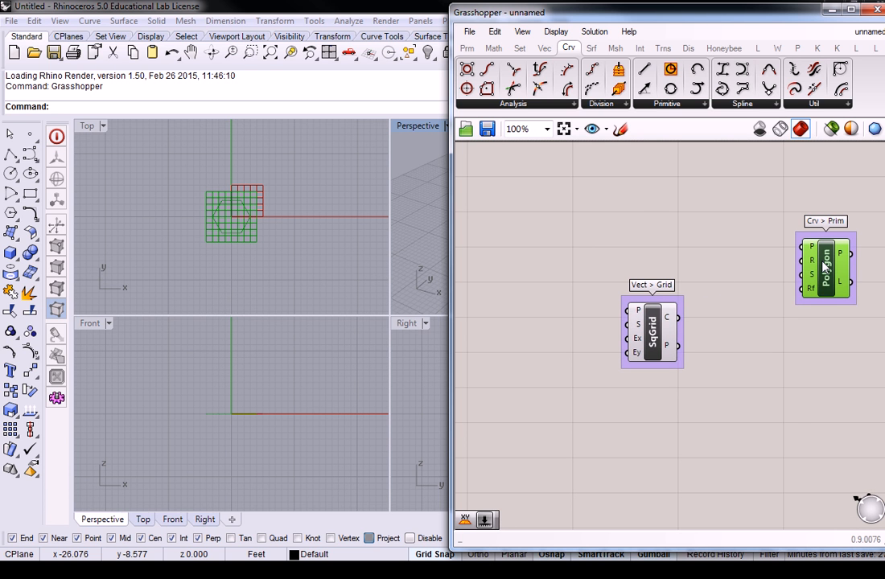
pyautogui.moveTo(791, 276); pyautogui.dragTo(784, 301)
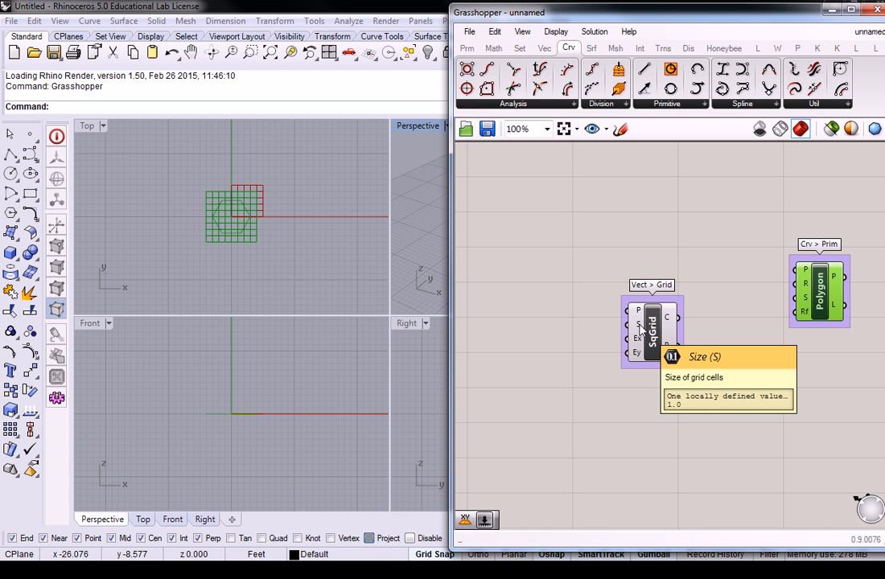
# Step: Create an integer number slider ranging from 0 to 10 to the left of the square grid component
pyautogui.click(677, 252)
pyautogui.moveTo(659, 257); pyautogui.dragTo(751, 253, button='right')
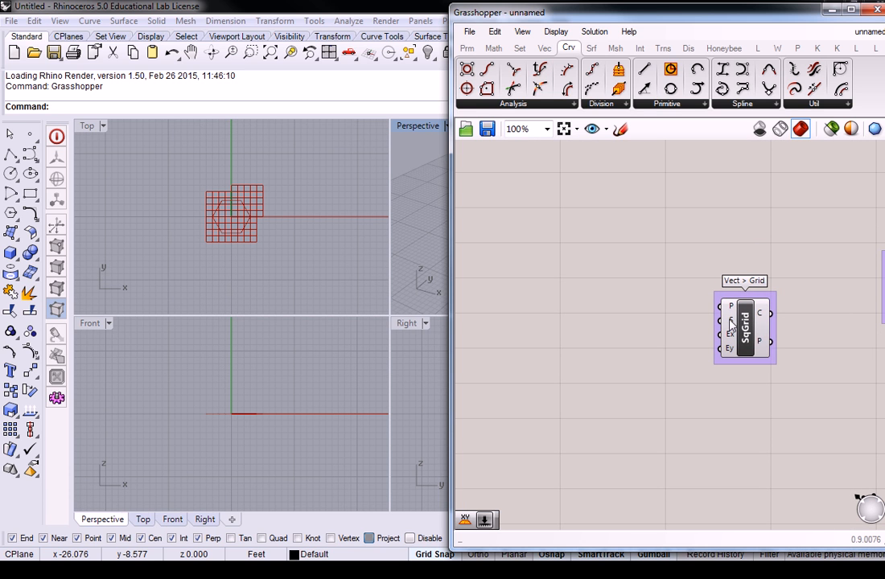
pyautogui.moveTo(730, 323)
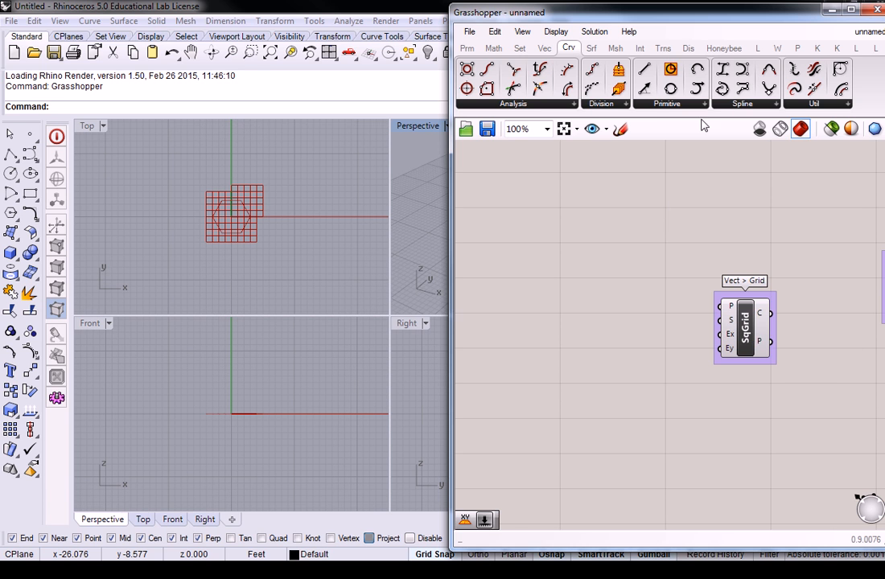
pyautogui.doubleClick(592, 301)
pyautogui.write('0<10')
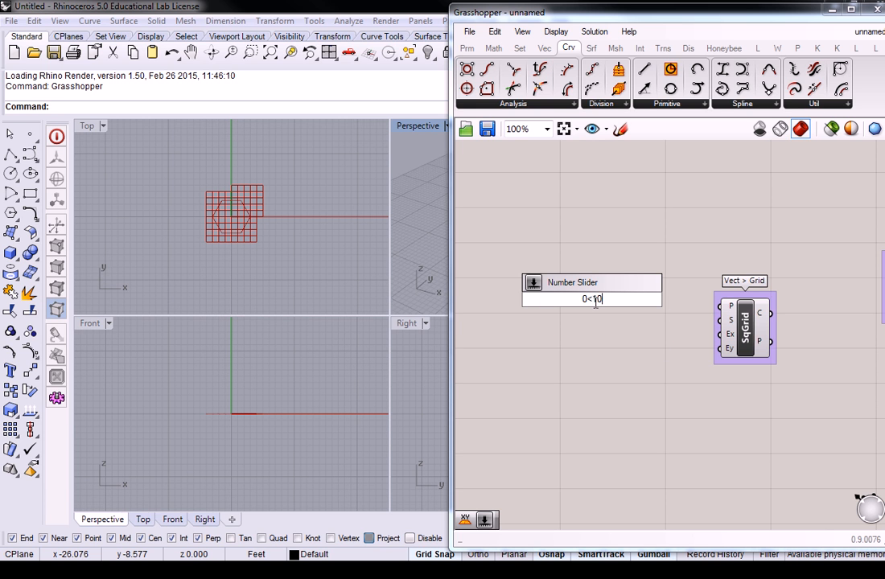
pyautogui.press('Return')
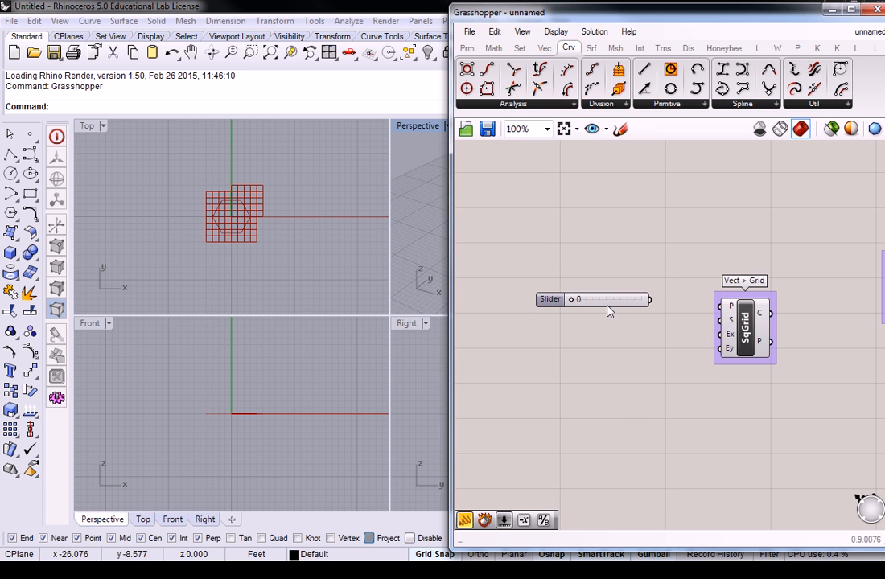
# Step: Duplicate the number slider twice and connect the three sliders to the square grid's Size, Extent X and Extent Y inputs
pyautogui.moveTo(624, 306); pyautogui.dragTo(643, 337)
pyautogui.hotkey('ctrl', 'c')
pyautogui.hotkey('ctrl', 'v')
pyautogui.hotkey('ctrl', 'v')
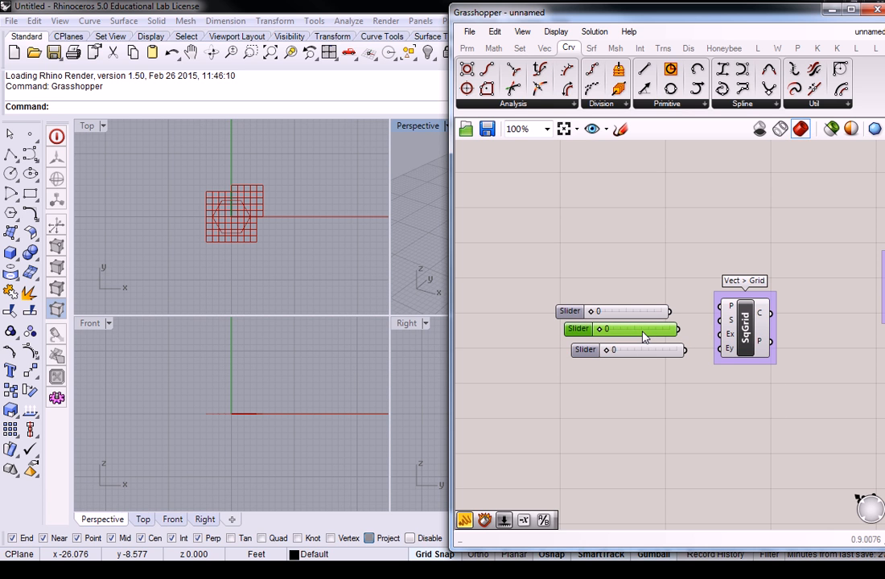
pyautogui.moveTo(669, 311); pyautogui.dragTo(685, 349)
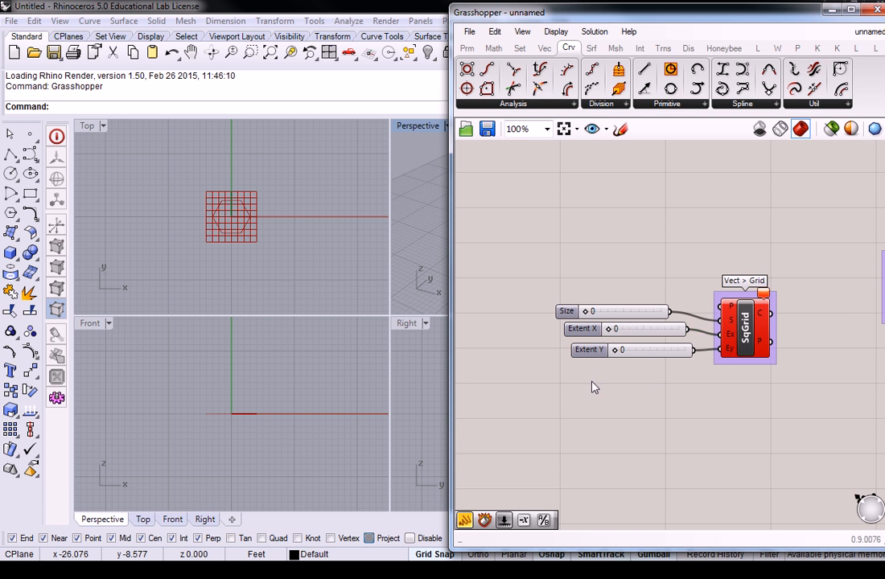
# Step: Set the grid sliders to Size 5, Extent X 7 and Extent Y 4
pyautogui.moveTo(621, 350); pyautogui.dragTo(637, 329)
pyautogui.moveTo(586, 311); pyautogui.dragTo(626, 311)
pyautogui.moveTo(382, 202); pyautogui.dragTo(313, 222, button='right')
pyautogui.moveTo(637, 329); pyautogui.dragTo(656, 333)
pyautogui.moveTo(300, 207); pyautogui.dragTo(259, 229, button='right')
pyautogui.rightClick(258, 226)
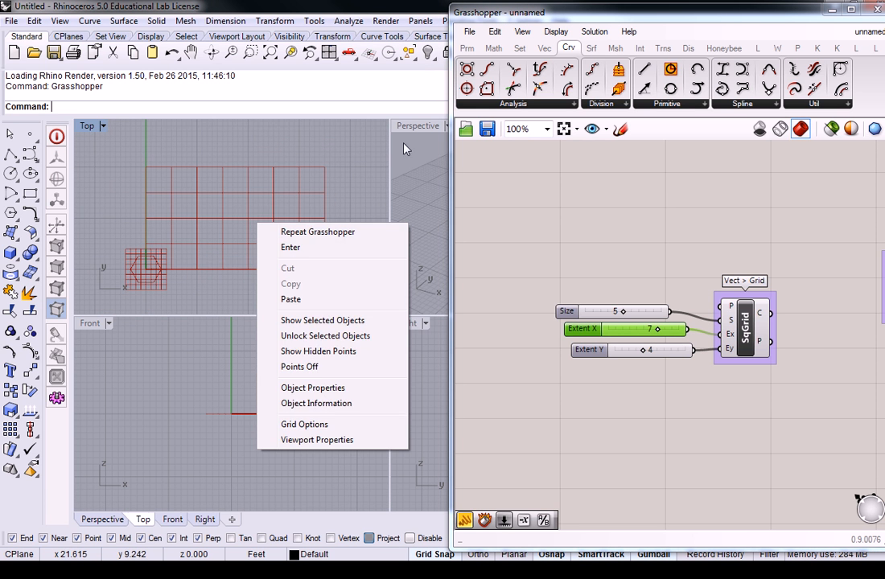
# Step: Maximize the Perspective viewport and frame the generated grid in it
pyautogui.doubleClick(417, 127)
pyautogui.moveTo(378, 278); pyautogui.dragTo(378, 326, button='right')
pyautogui.click(651, 271)
pyautogui.moveTo(651, 271); pyautogui.dragTo(624, 274, button='right')
pyautogui.keyDown('shift'); pyautogui.moveTo(340, 315); pyautogui.dragTo(308, 316, button='right'); pyautogui.keyUp('shift')
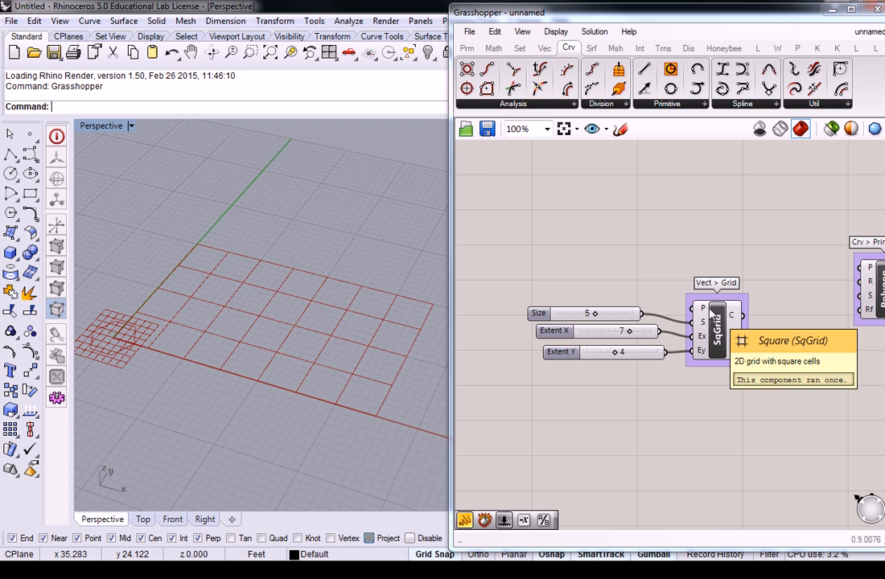
# Step: Connect the square grid's Points output to the Polygon component's plane input so each grid corner gets a polygon
pyautogui.moveTo(734, 252); pyautogui.dragTo(709, 251, button='right')
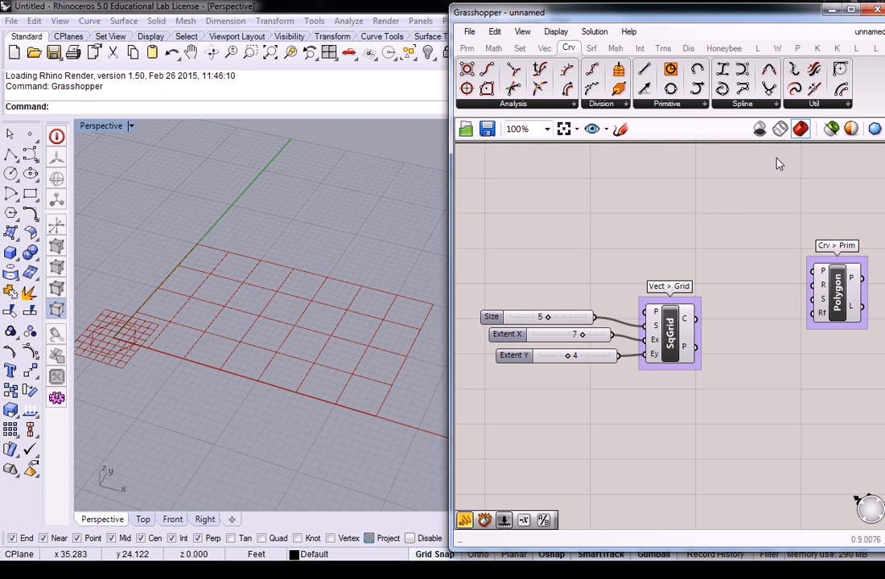
pyautogui.moveTo(818, 270); pyautogui.dragTo(814, 282)
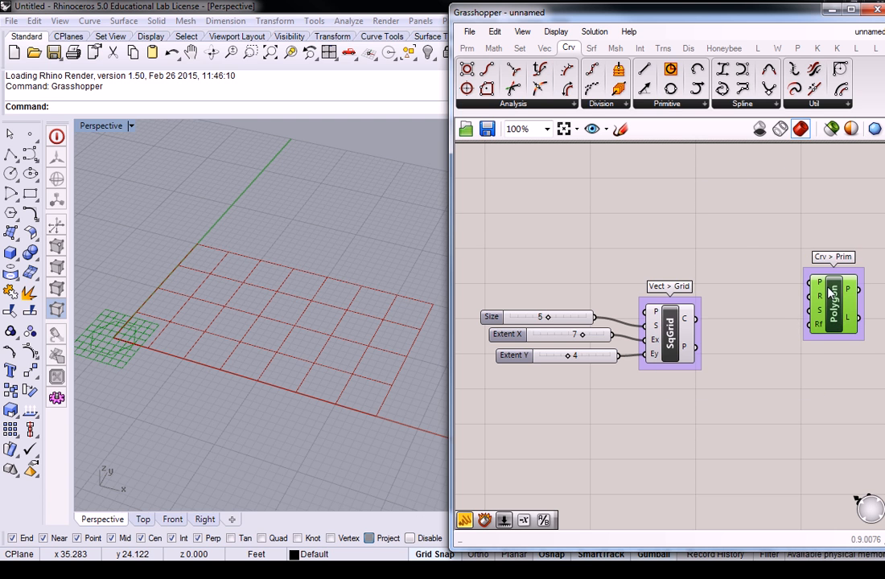
pyautogui.moveTo(817, 284)
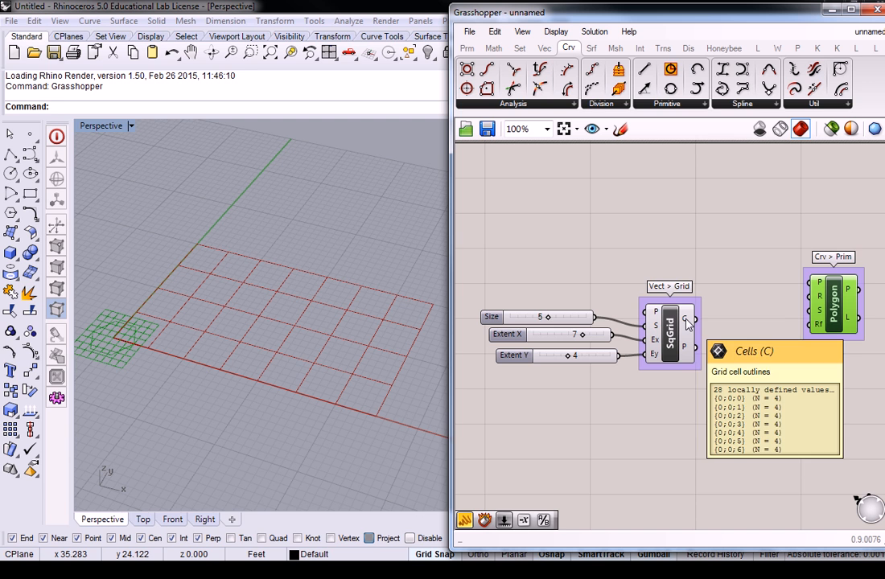
pyautogui.moveTo(689, 356)
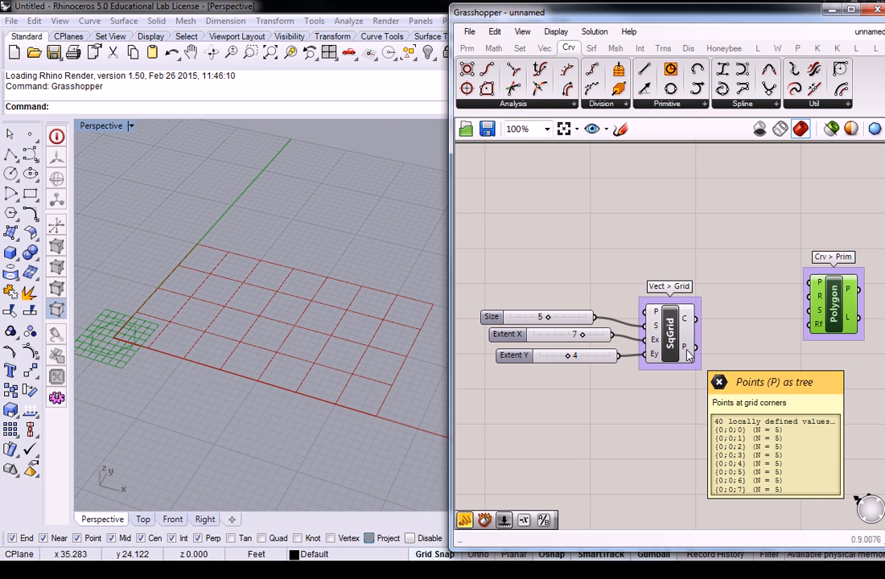
pyautogui.moveTo(703, 355); pyautogui.dragTo(659, 343, button='right')
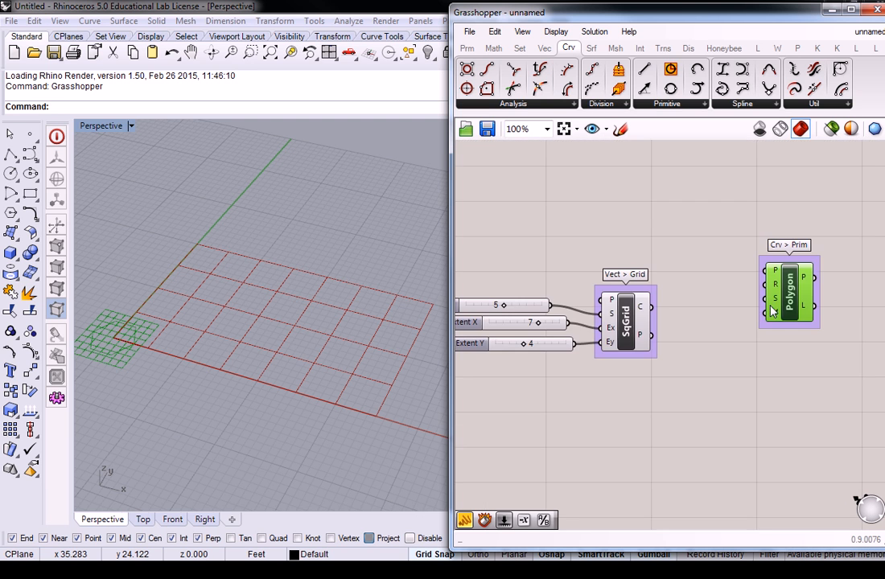
pyautogui.moveTo(652, 336); pyautogui.dragTo(764, 272)
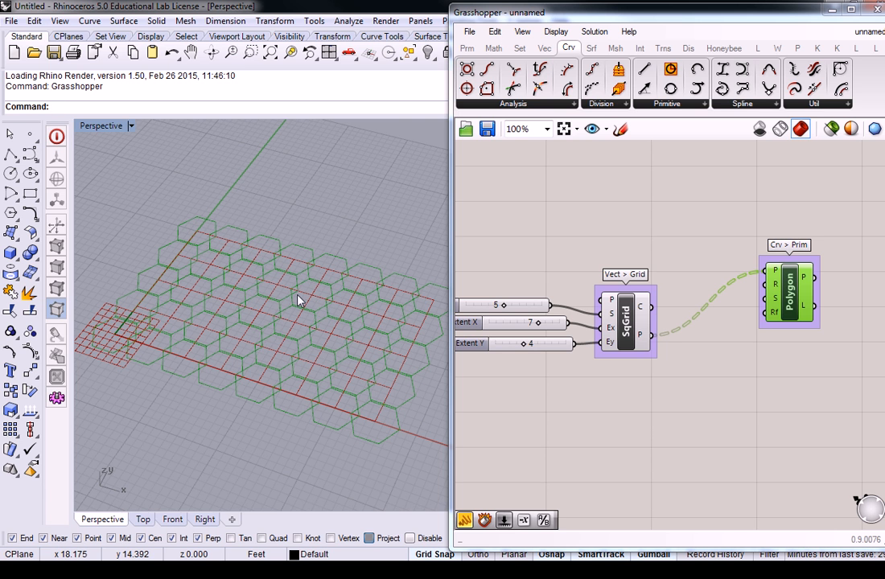
# Step: Set the grid's Size slider to 7 to space the polygons farther apart
pyautogui.click(543, 218)
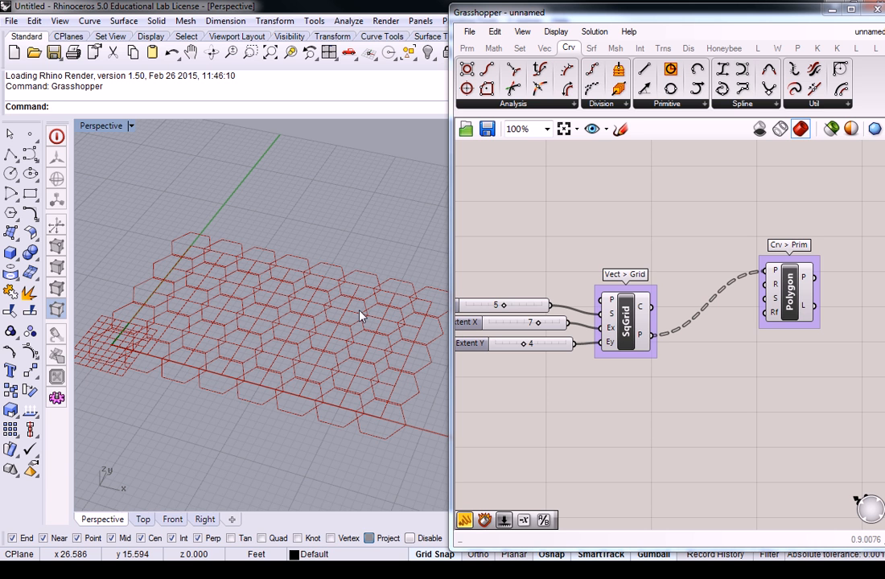
pyautogui.moveTo(345, 307); pyautogui.dragTo(374, 310, button='right')
pyautogui.moveTo(503, 305); pyautogui.dragTo(523, 305)
pyautogui.moveTo(258, 256); pyautogui.dragTo(397, 277, button='right')
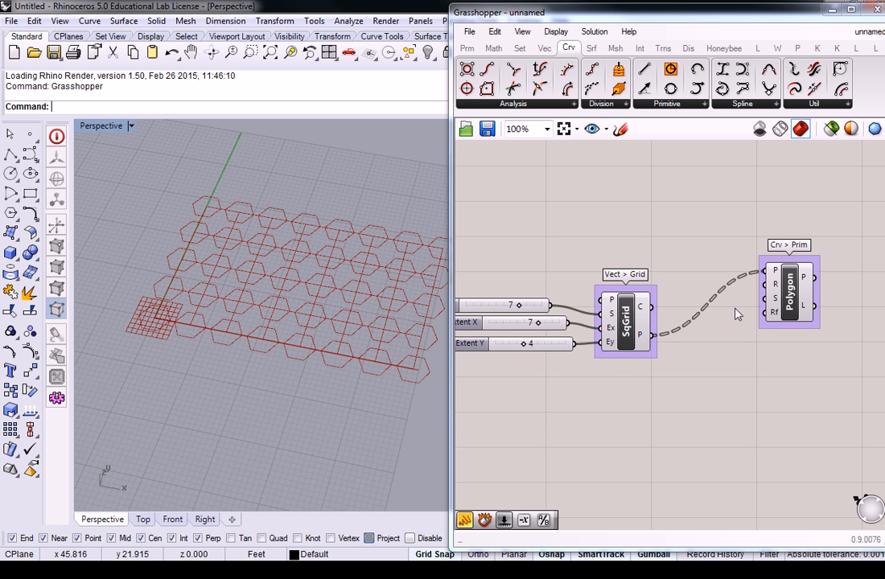
# Step: Add a Division component to the canvas above the square grid component
pyautogui.moveTo(778, 304)
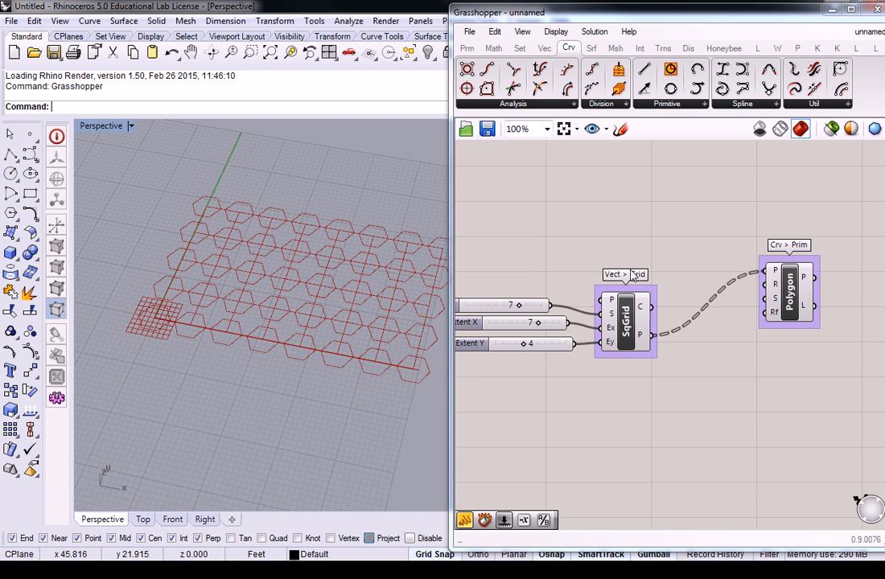
pyautogui.moveTo(644, 260); pyautogui.dragTo(648, 280, button='right')
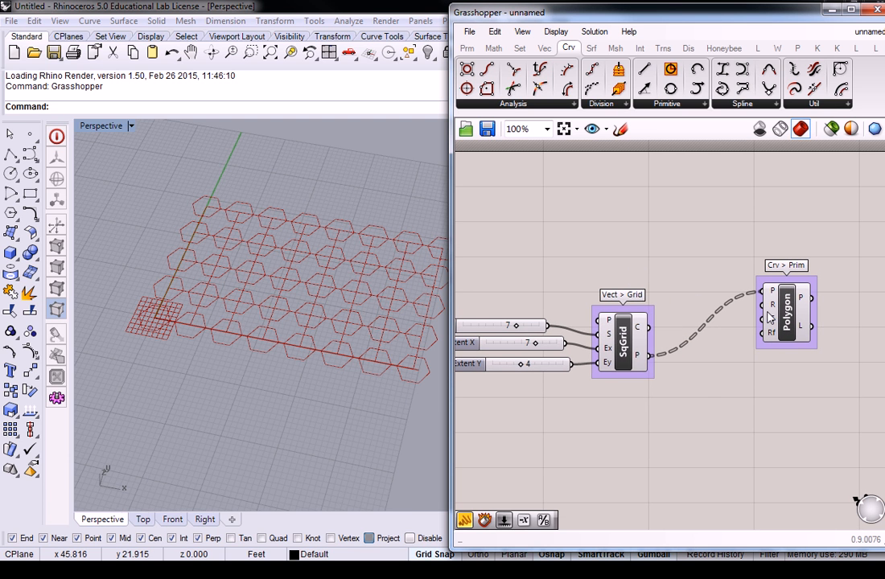
pyautogui.moveTo(773, 310)
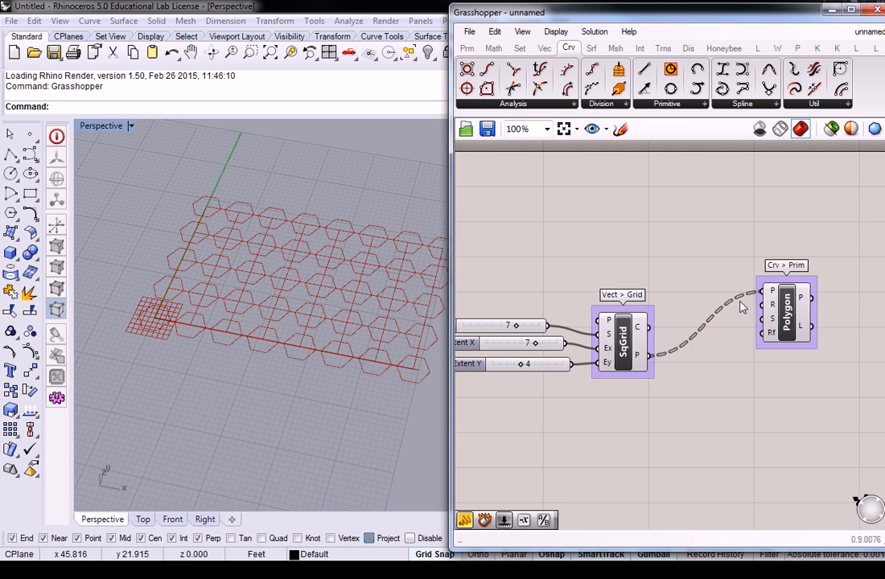
pyautogui.moveTo(650, 248); pyautogui.dragTo(713, 262, button='right')
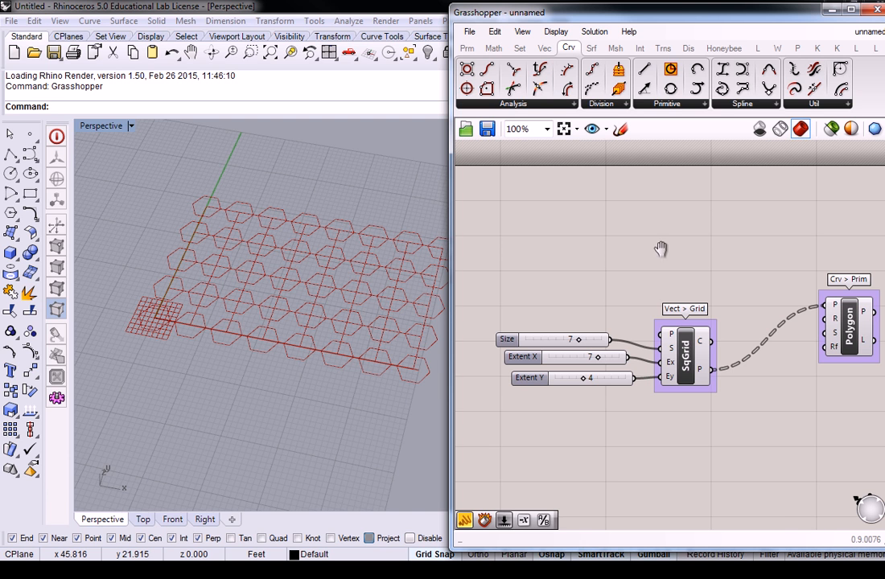
pyautogui.moveTo(568, 215); pyautogui.dragTo(532, 229, button='right')
pyautogui.click(494, 49)
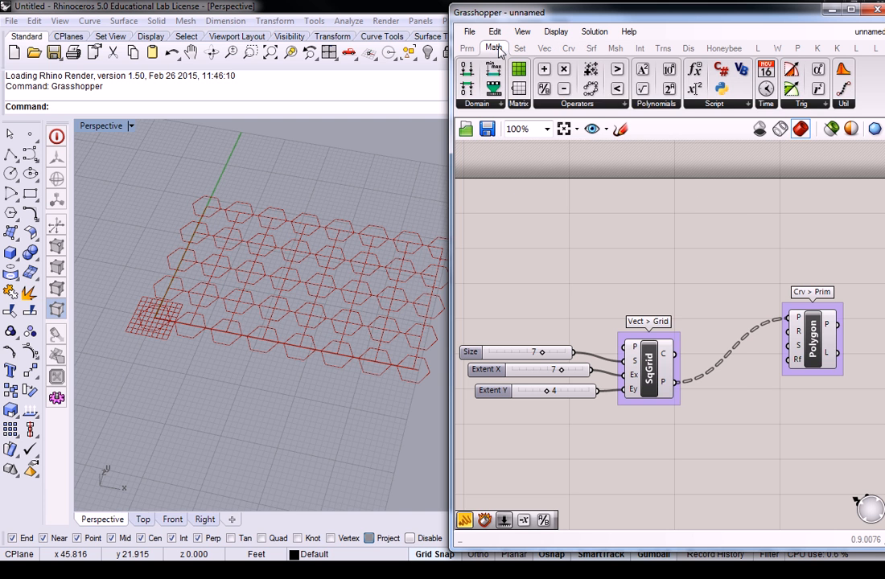
pyautogui.click(620, 106)
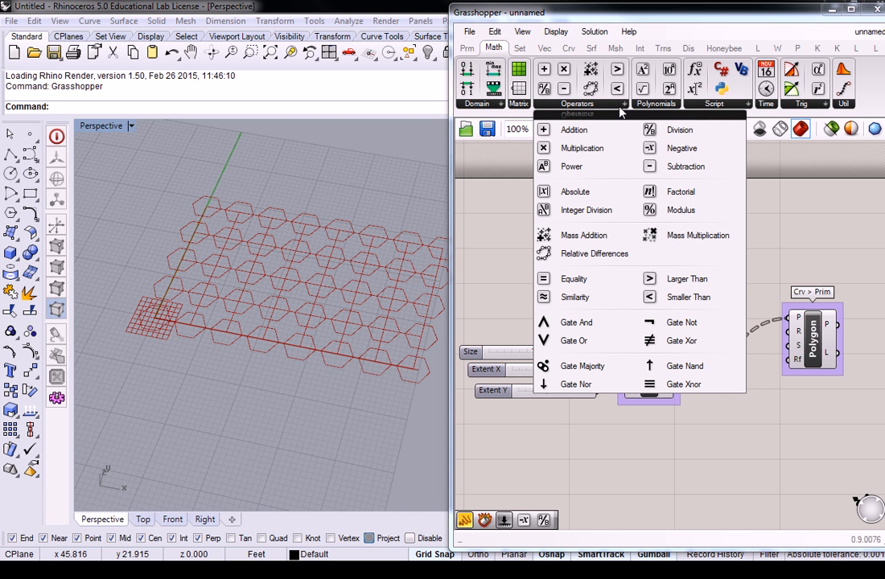
pyautogui.moveTo(654, 135); pyautogui.dragTo(658, 282)
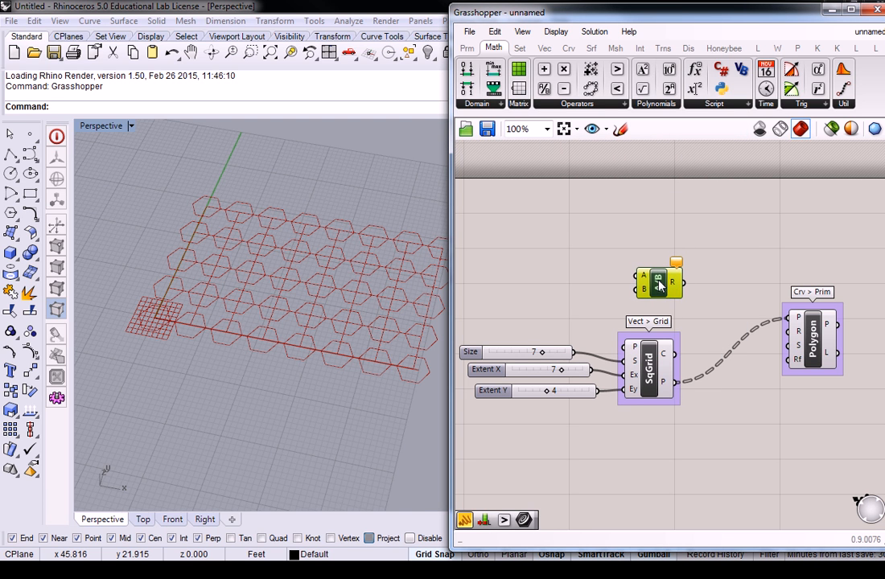
pyautogui.click(621, 276)
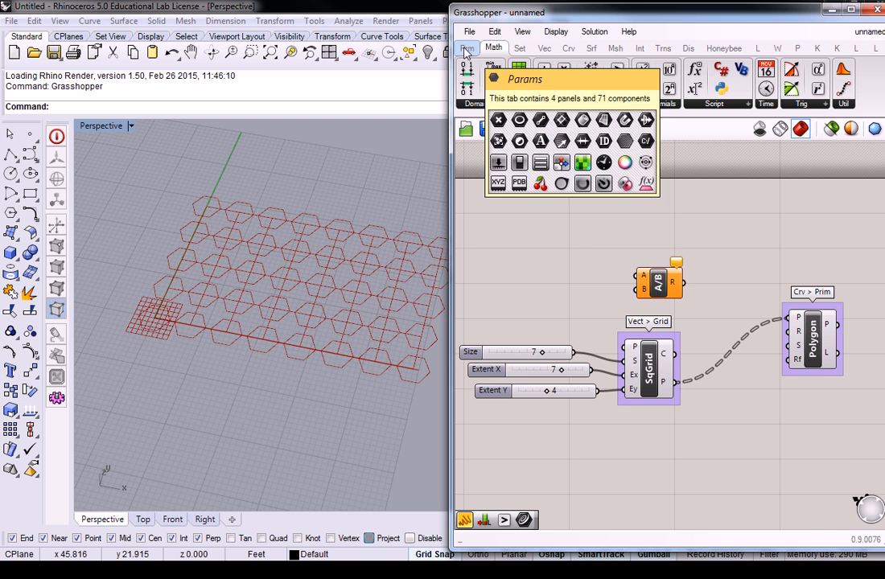
# Step: Group the Division component and label the group "Math > Ops"
pyautogui.click(647, 278)
pyautogui.hotkey('ctrl', 'g')
pyautogui.click(675, 221)
pyautogui.rightClick(658, 268)
pyautogui.write('Mat')
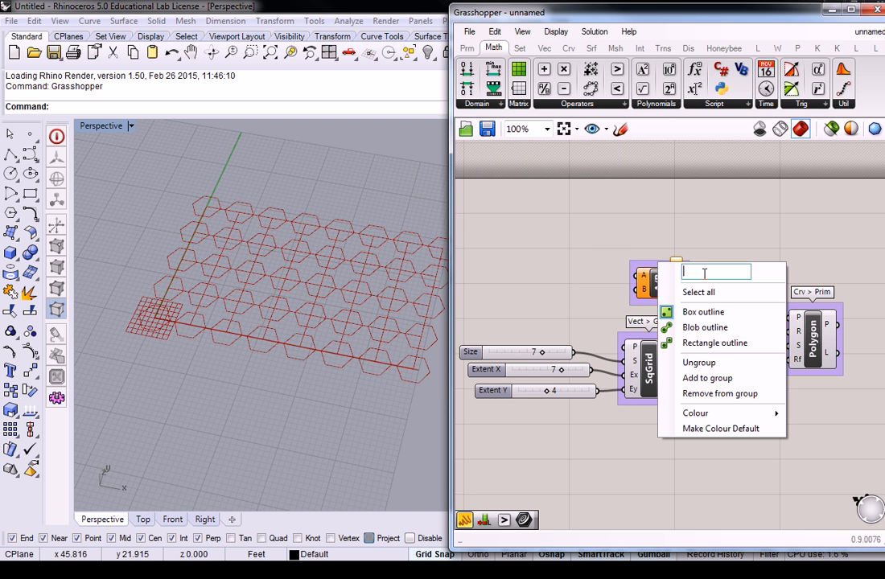
pyautogui.write('h >')
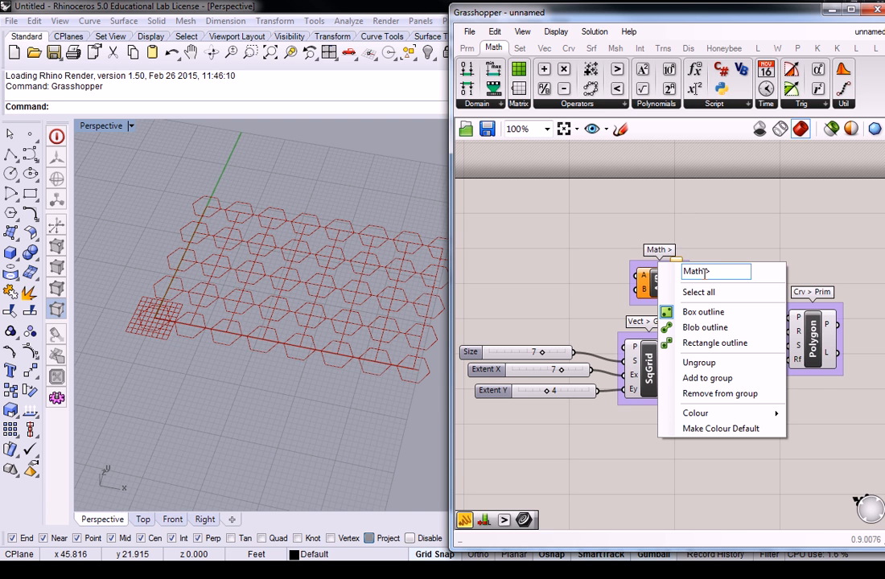
pyautogui.write(' Ops')
pyautogui.click(783, 259)
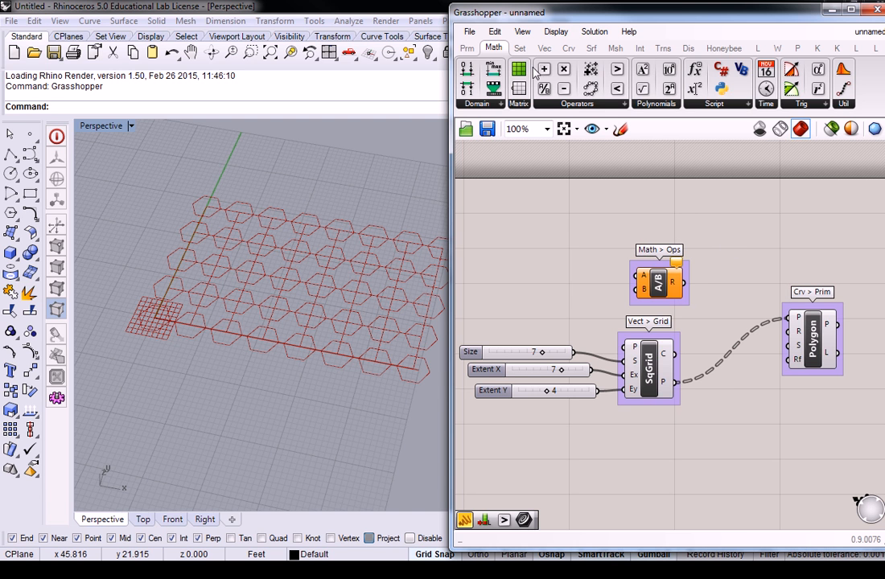
# Step: Place a text panel beside the Division component and set its content to 2
pyautogui.click(467, 48)
pyautogui.moveTo(648, 89); pyautogui.dragTo(585, 291)
pyautogui.moveTo(634, 323); pyautogui.dragTo(582, 276)
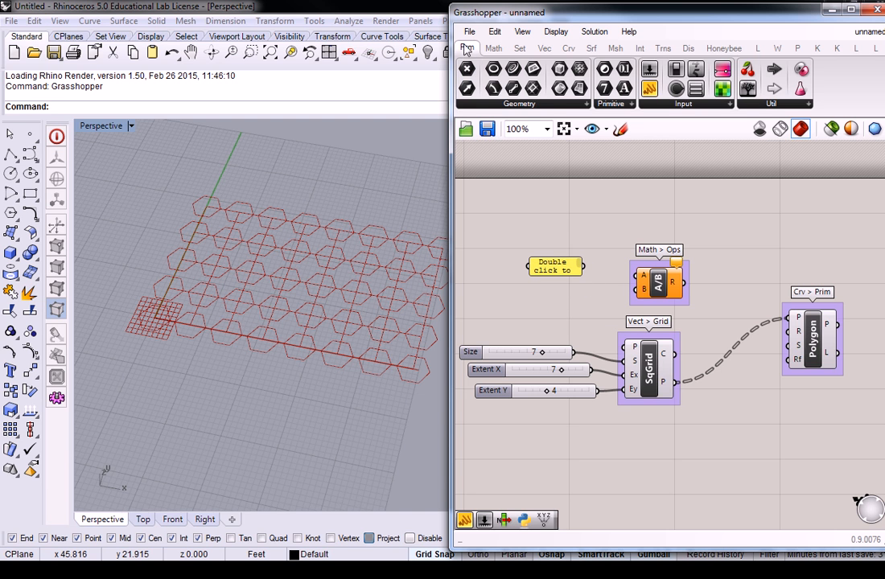
pyautogui.doubleClick(561, 270)
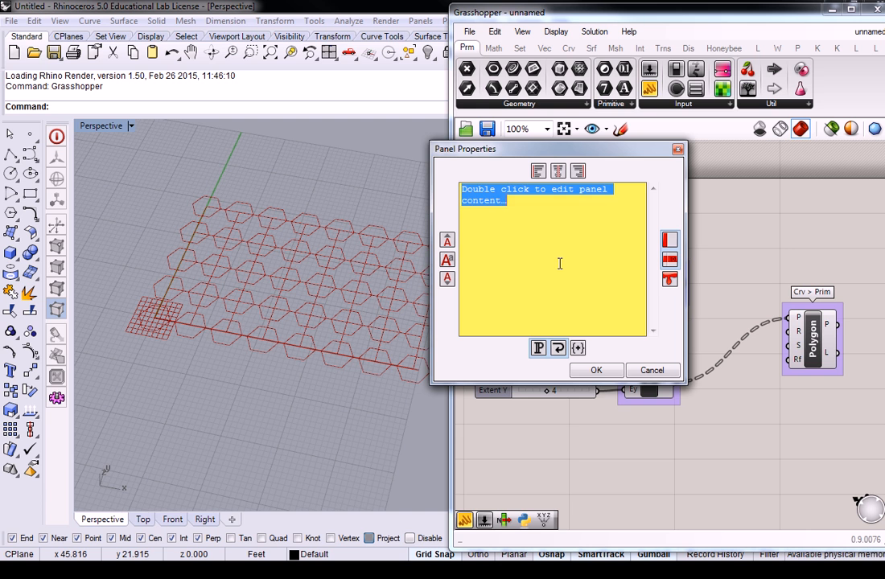
pyautogui.write('2')
pyautogui.click(596, 370)
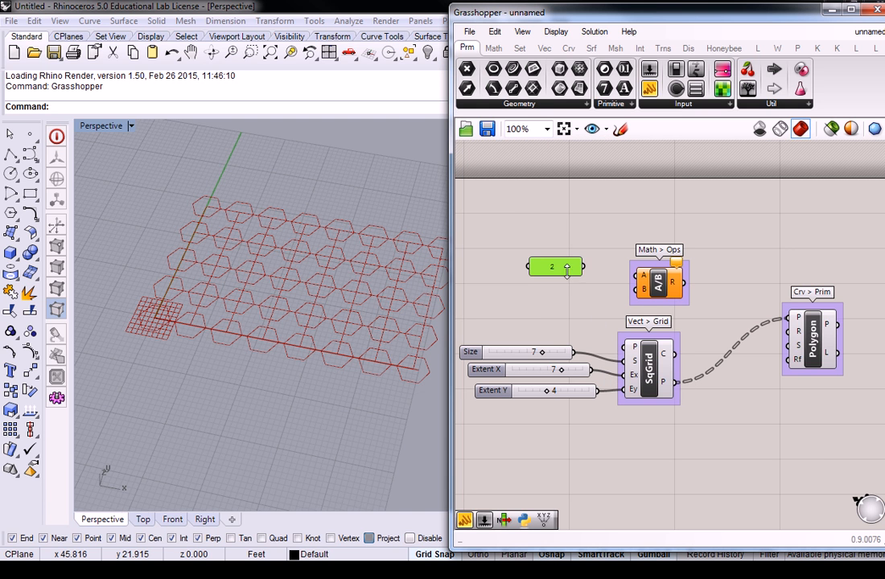
# Step: Shrink the panel next to Division, connect it to input B, and connect the Size slider to input A
pyautogui.moveTo(574, 283)
pyautogui.mouseDown()
pyautogui.moveTo(583, 301)
pyautogui.moveTo(634, 289)
pyautogui.moveTo(587, 296)
pyautogui.moveTo(595, 300)
pyautogui.mouseUp()
pyautogui.click(605, 276)
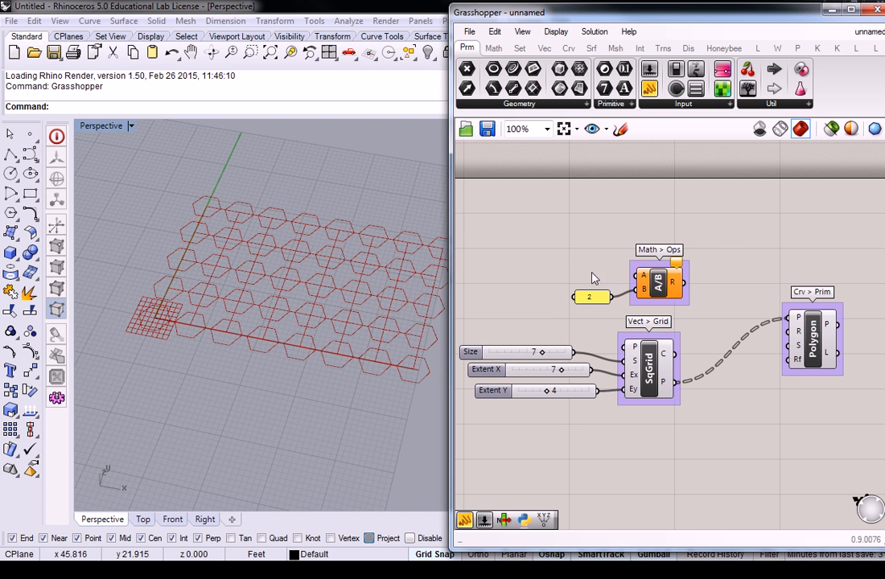
pyautogui.moveTo(605, 276); pyautogui.dragTo(657, 284, button='right')
pyautogui.moveTo(624, 360); pyautogui.dragTo(687, 287)
# Step: Connect the Division result to the Polygon component's radius input so the radius is half the grid size
pyautogui.moveTo(726, 290)
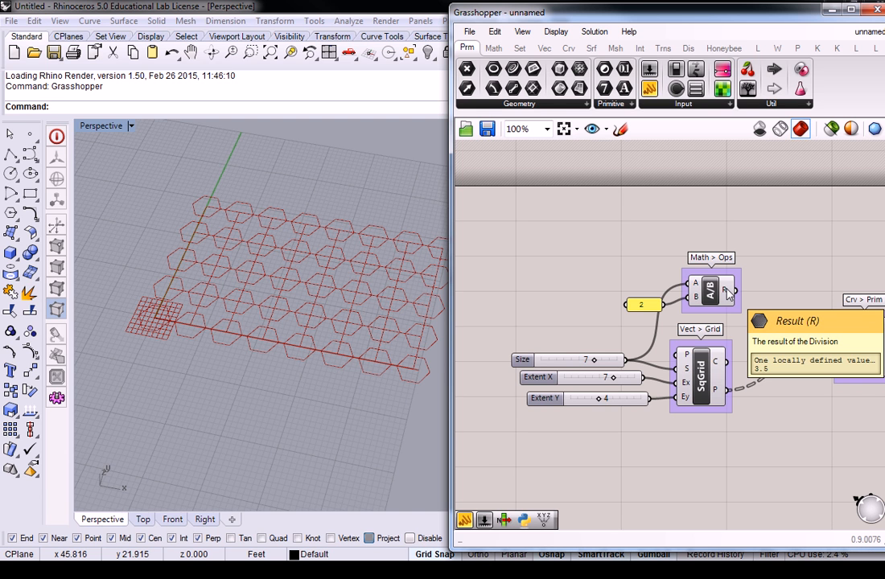
pyautogui.moveTo(783, 278); pyautogui.dragTo(740, 263, button='right')
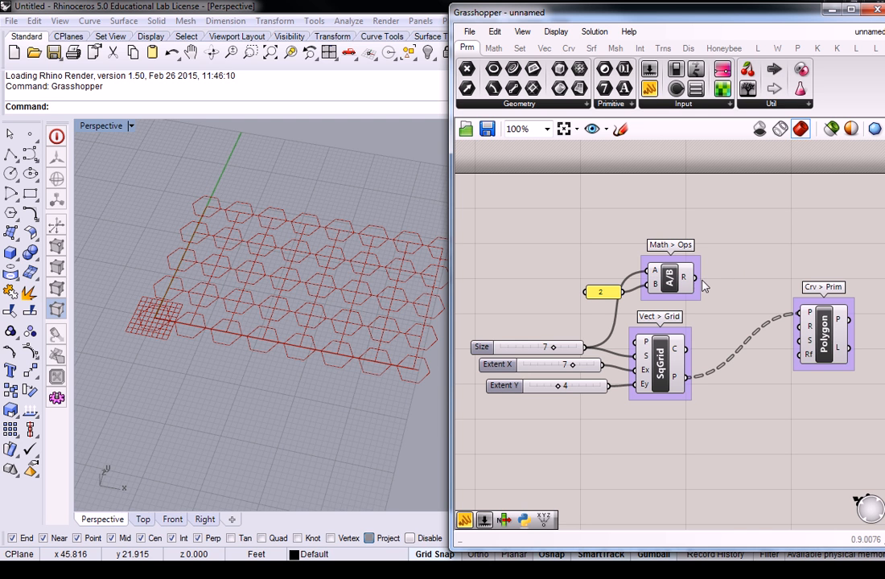
pyautogui.moveTo(695, 277); pyautogui.dragTo(813, 340)
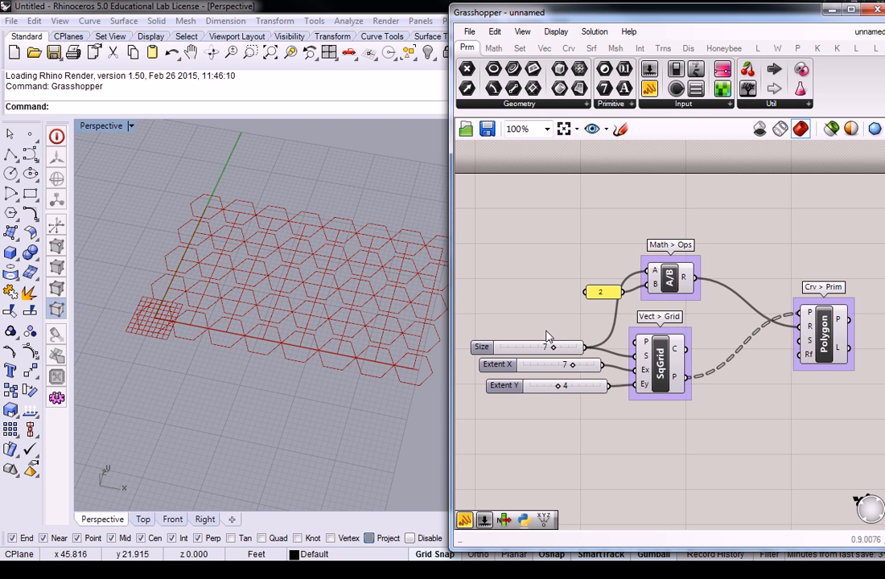
pyautogui.moveTo(553, 349)
pyautogui.mouseDown()
pyautogui.moveTo(531, 351)
pyautogui.moveTo(567, 351)
pyautogui.moveTo(541, 352)
pyautogui.moveTo(529, 364)
pyautogui.moveTo(555, 351)
pyautogui.mouseUp()
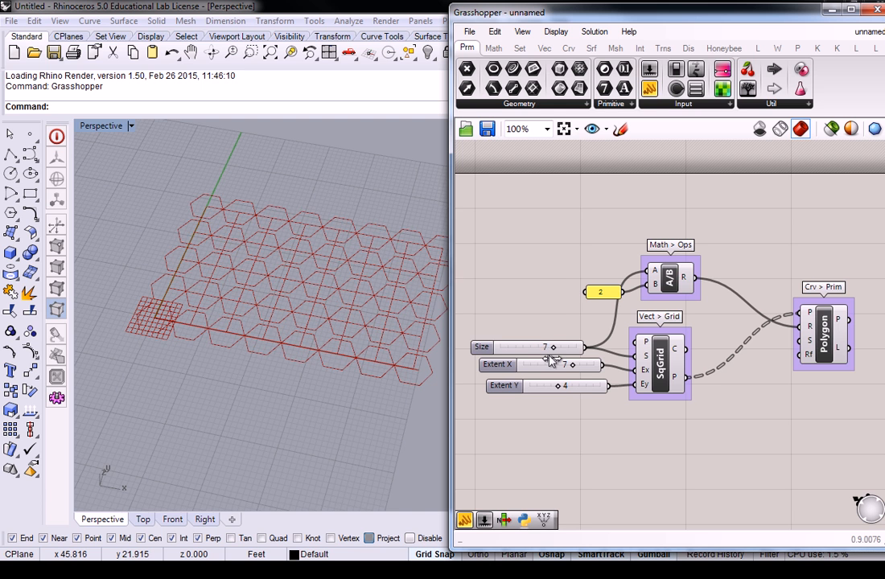
# Step: Create a number slider ranging from 3 to 8 and connect it to the Polygon component's Segments input
pyautogui.moveTo(829, 429); pyautogui.dragTo(813, 425, button='right')
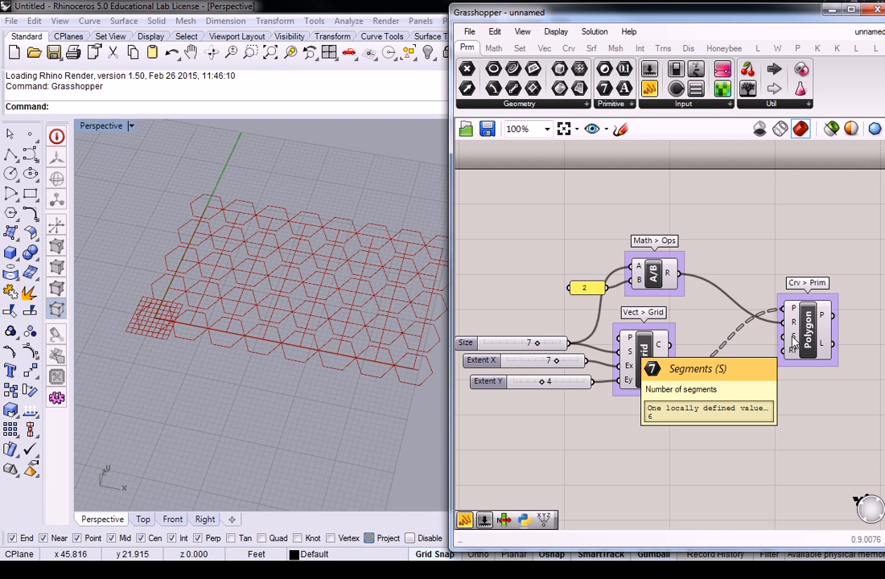
pyautogui.doubleClick(705, 433)
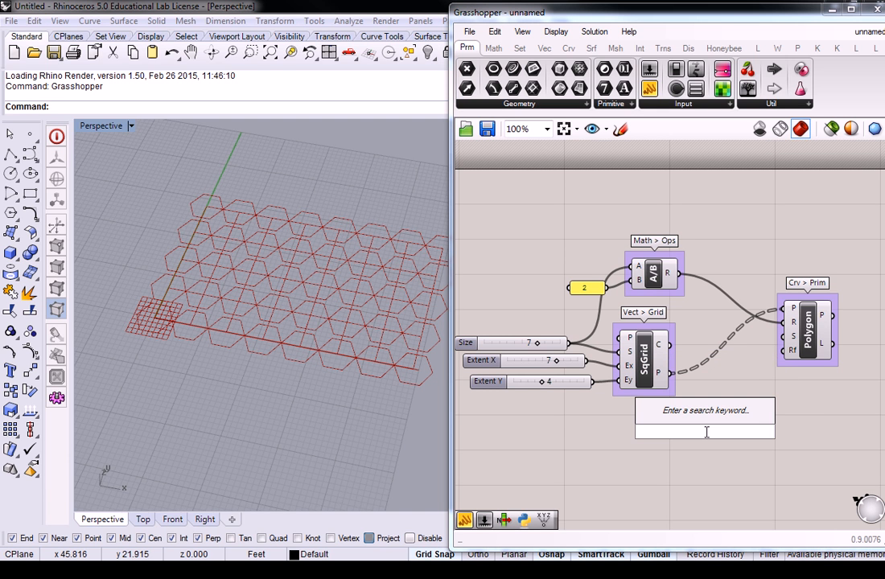
pyautogui.write('3.8')
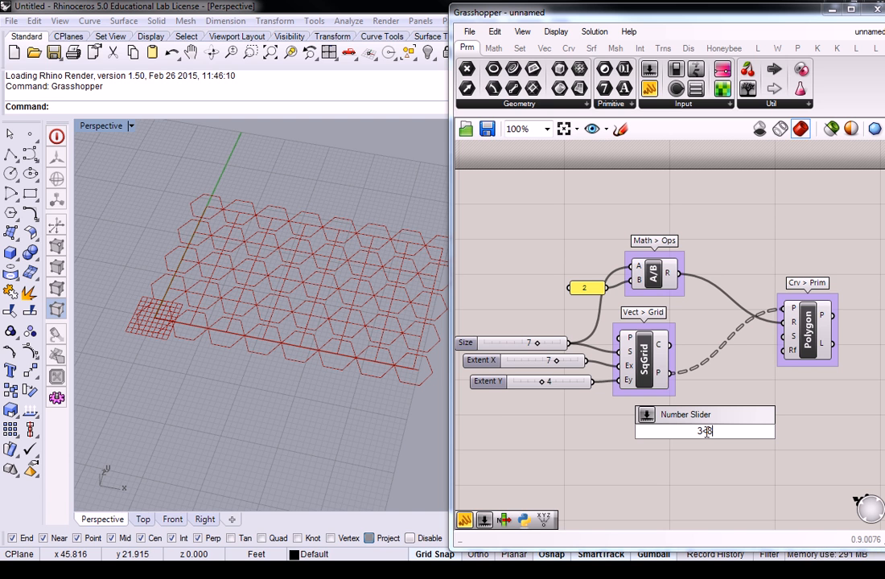
pyautogui.press('Return')
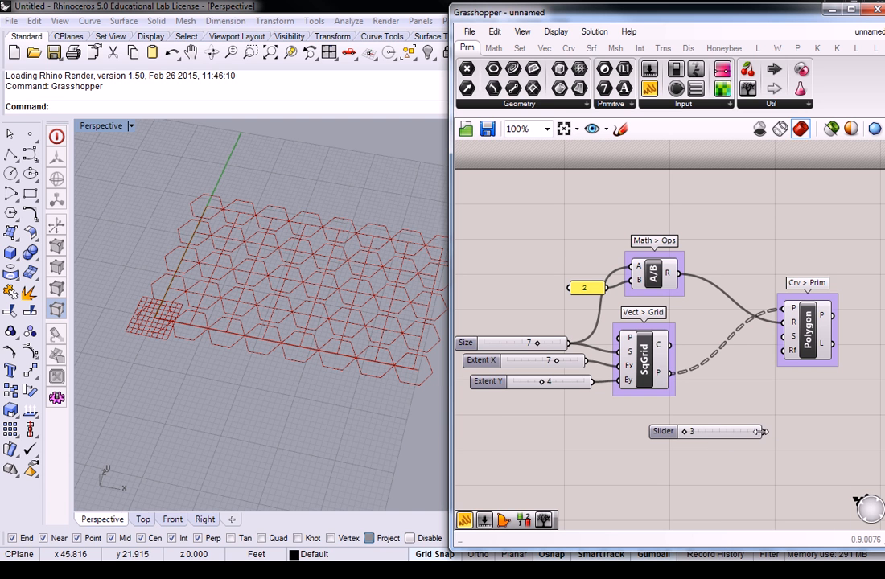
pyautogui.moveTo(766, 431); pyautogui.dragTo(782, 336)
pyautogui.moveTo(704, 431); pyautogui.dragTo(669, 428)
# Step: Try the Segments slider at 5, then set it to 8 to make every polygon an octagon
pyautogui.scroll(5, 339, 298)
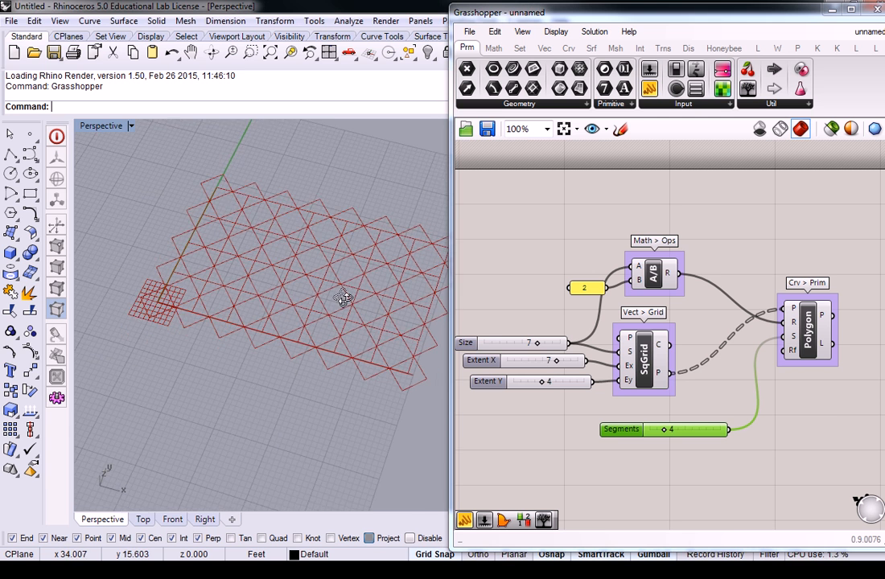
pyautogui.scroll(-2, 332, 277)
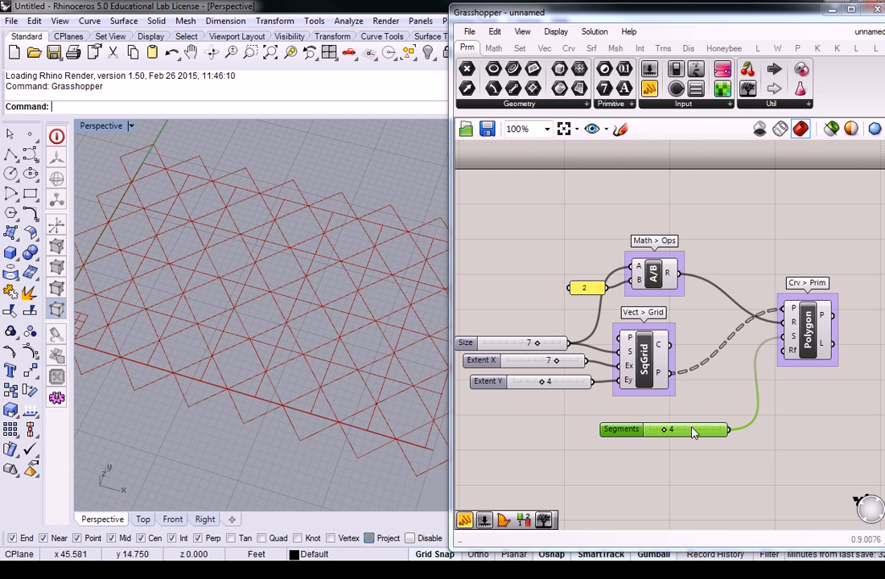
pyautogui.click(664, 430)
pyautogui.moveTo(665, 433); pyautogui.dragTo(676, 435)
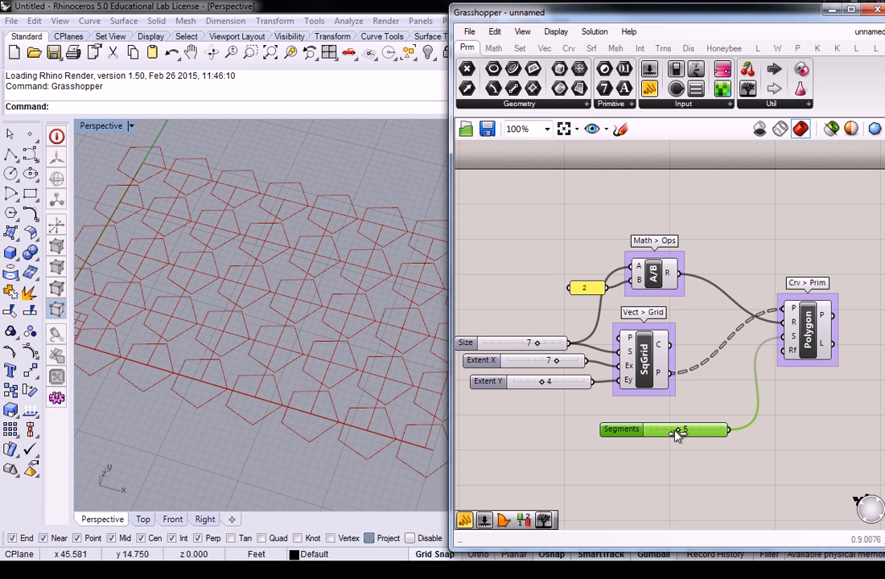
pyautogui.moveTo(689, 434); pyautogui.dragTo(732, 433)
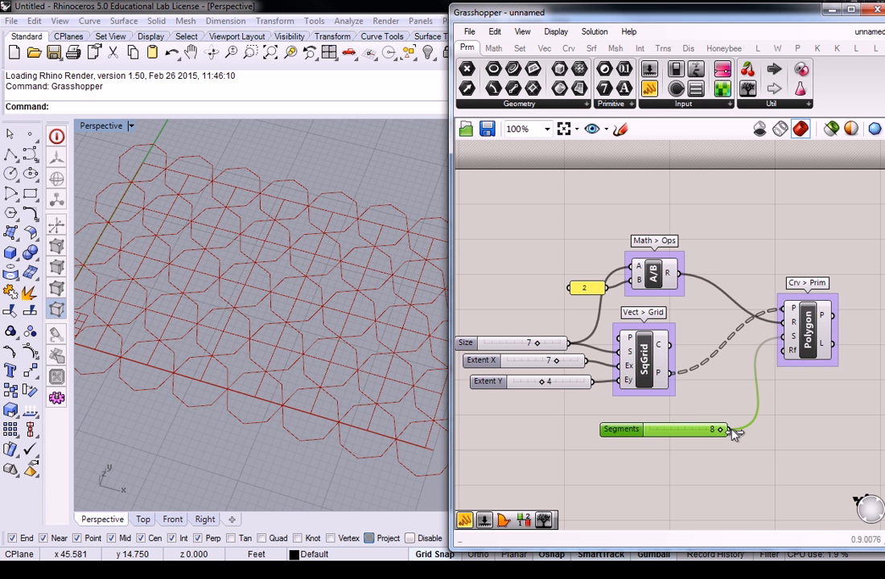
# Step: Set the grid's Size slider to 6 to check that the octagons scale with the grid spacing
pyautogui.moveTo(375, 339); pyautogui.dragTo(279, 394, button='right')
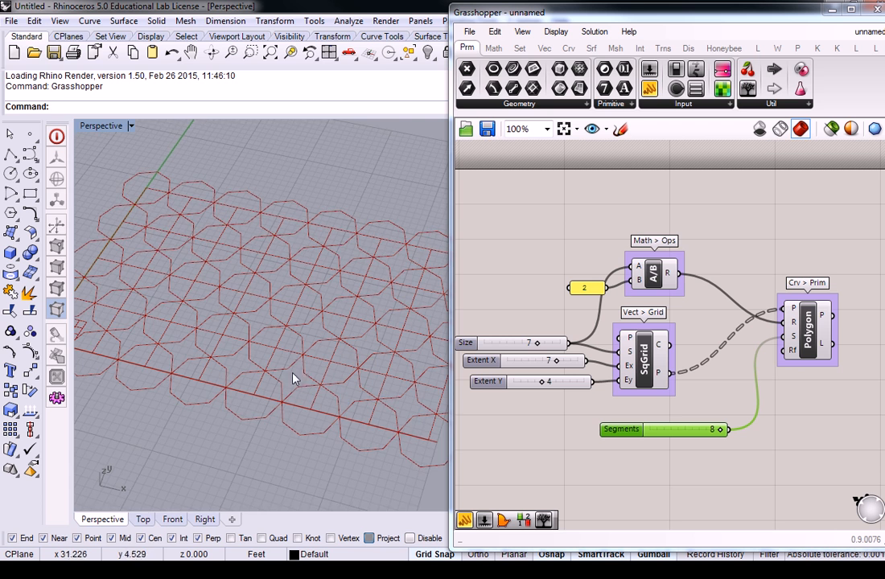
pyautogui.scroll(-3, 296, 316)
pyautogui.scroll(3, 339, 359)
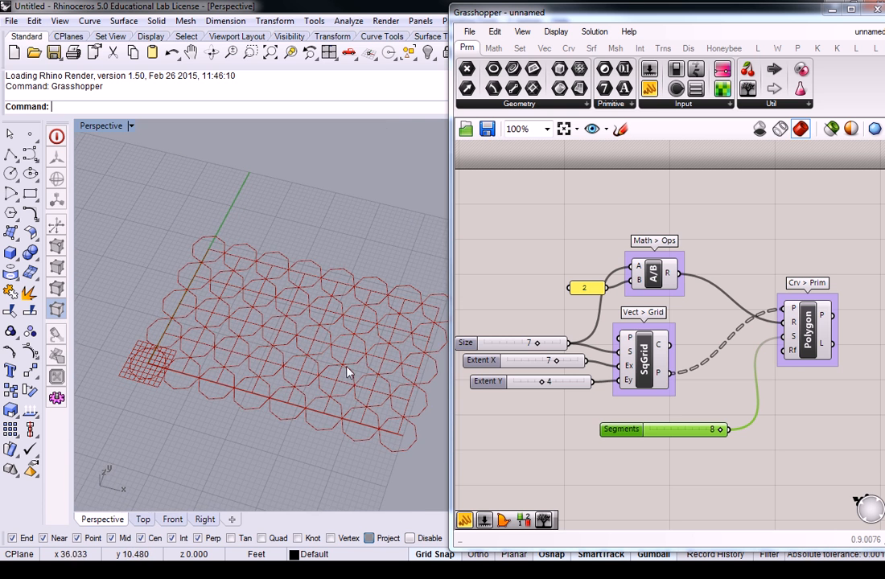
pyautogui.moveTo(537, 344)
pyautogui.mouseDown()
pyautogui.moveTo(520, 343)
pyautogui.moveTo(535, 346)
pyautogui.mouseUp()
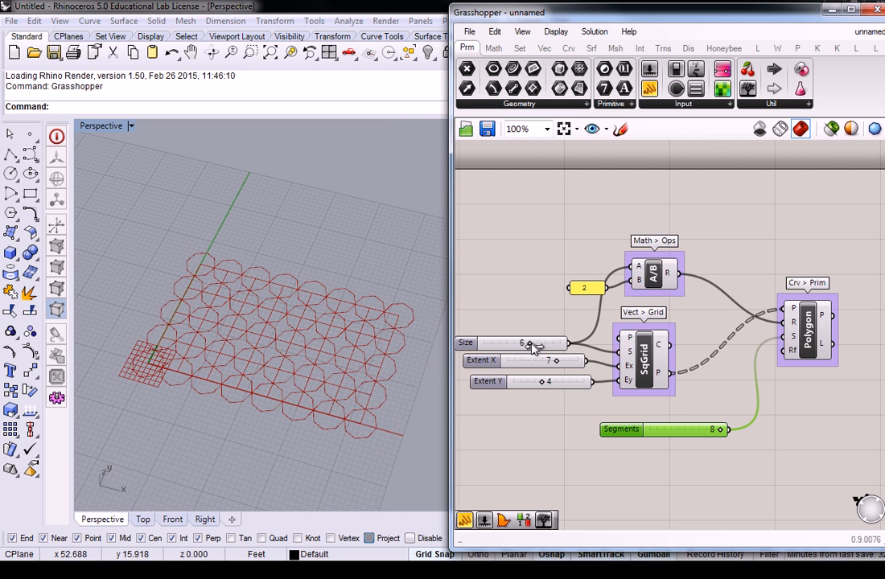
pyautogui.click(531, 345)
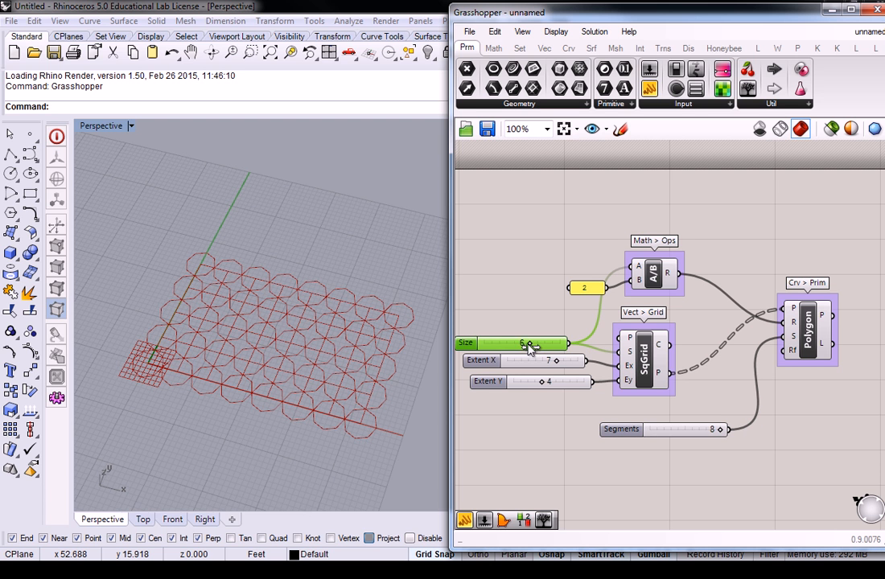
pyautogui.click(521, 291)
# Step: Tidy the definition by aligning the panel of 2 with Division's B input and moving the Segments slider beneath the grid sliders
pyautogui.moveTo(579, 288); pyautogui.dragTo(589, 310, button='right')
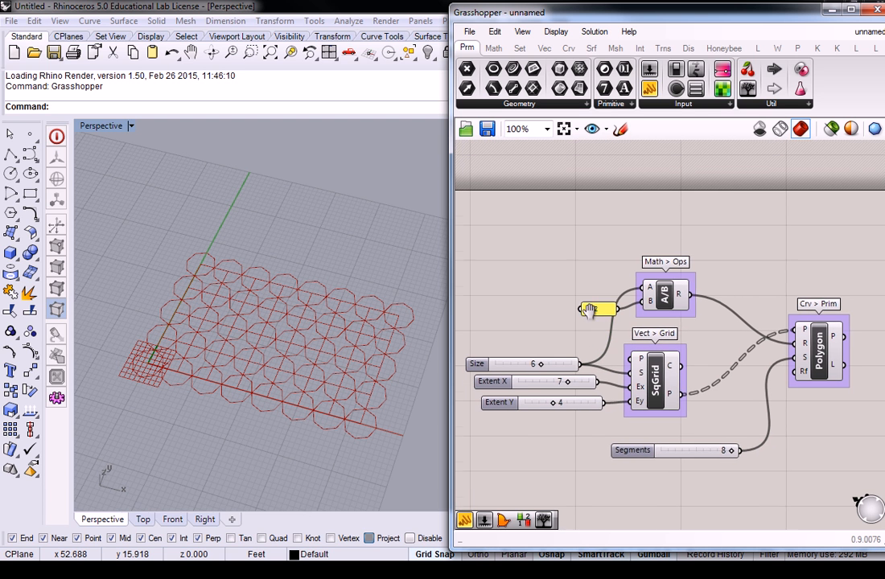
pyautogui.moveTo(591, 311); pyautogui.dragTo(582, 301)
pyautogui.moveTo(706, 456); pyautogui.dragTo(648, 455)
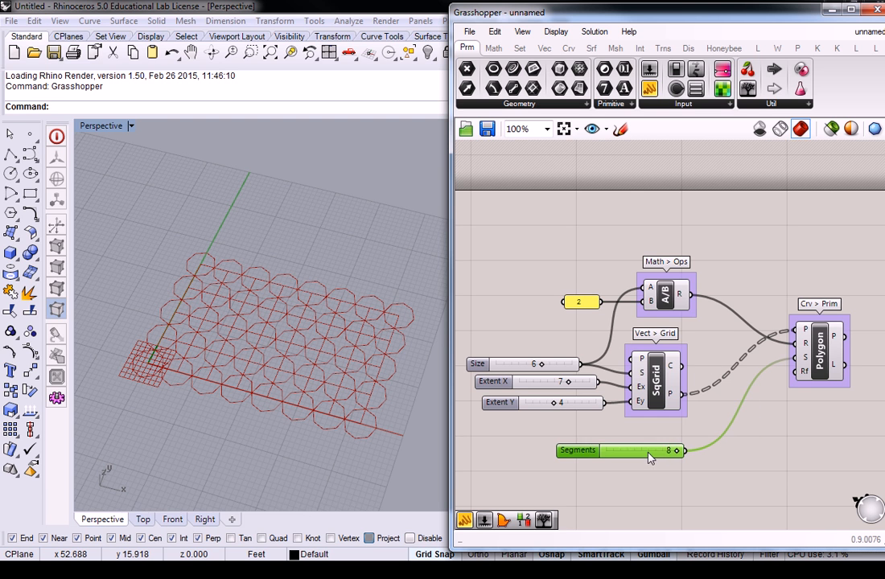
pyautogui.click(685, 425)
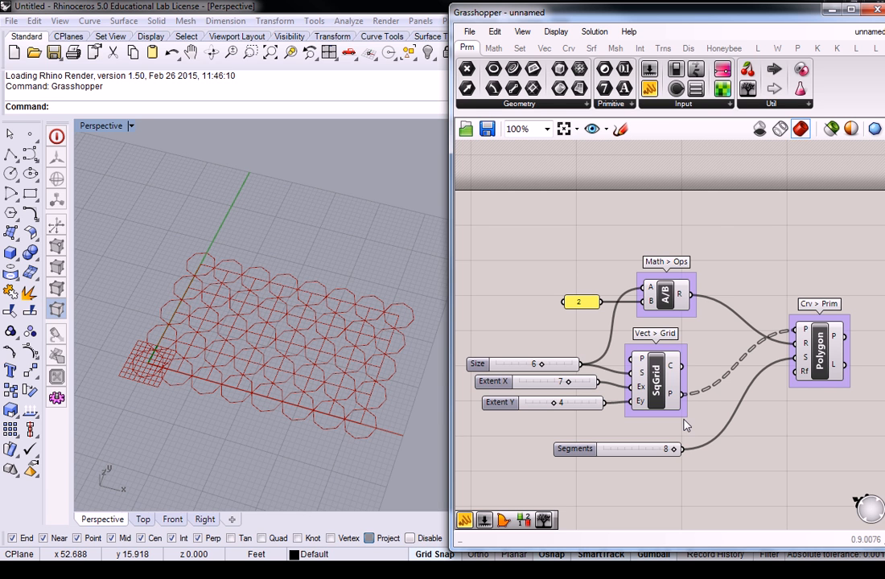
pyautogui.moveTo(673, 266); pyautogui.dragTo(675, 232, button='right')
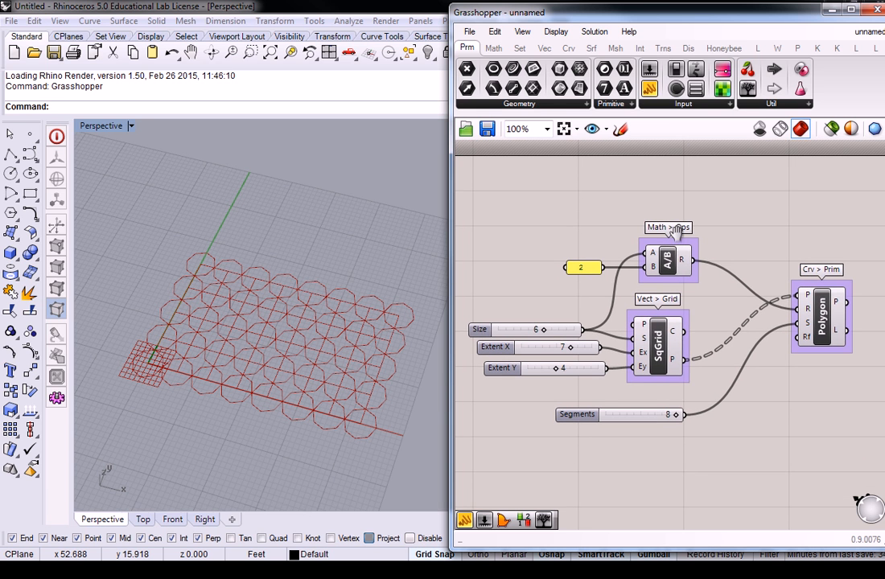